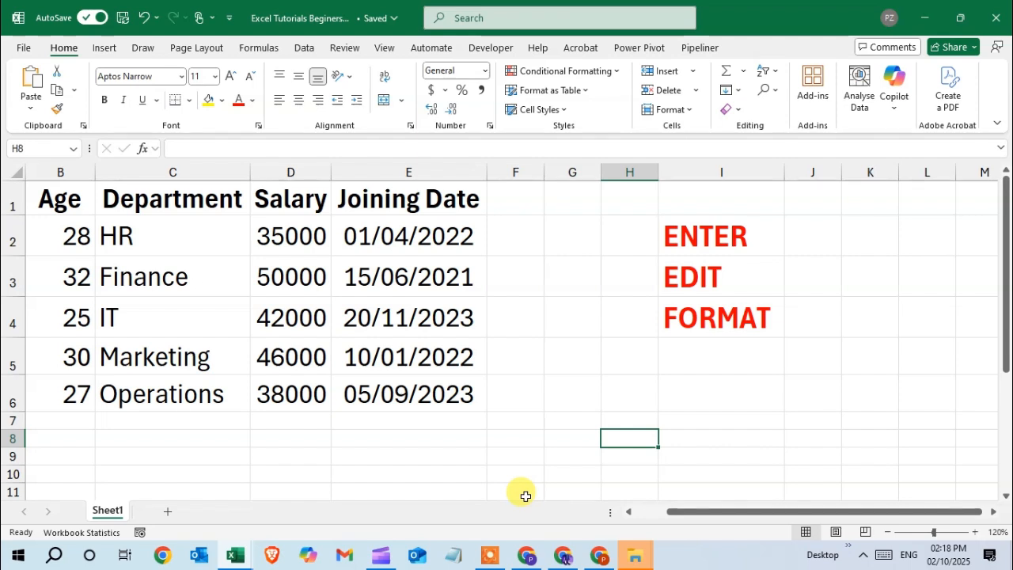
Enter 6898797 in cell G7
{"action": "left_click", "coordinate": [558, 422]}
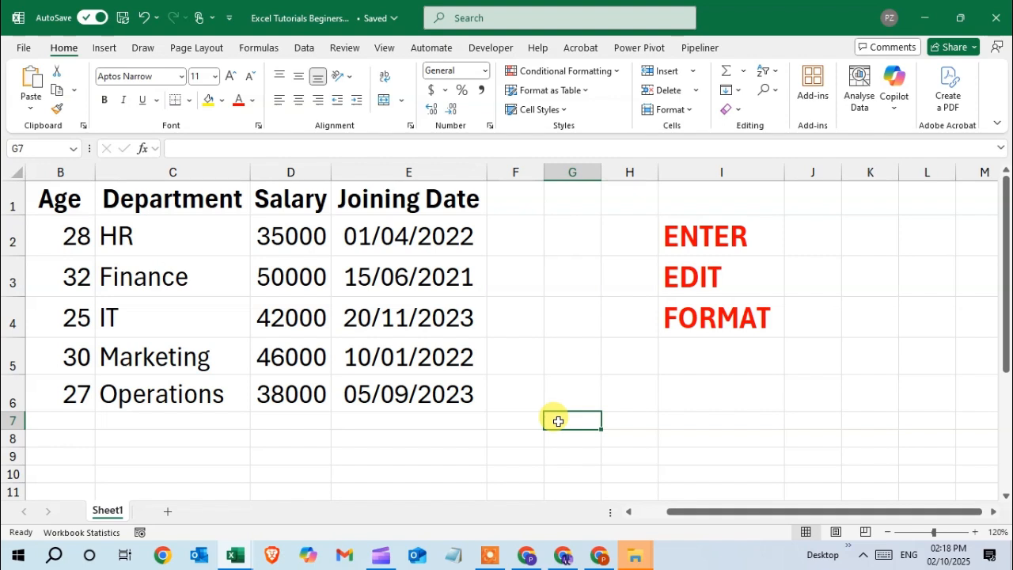
{"action": "type", "text": "6898797"}
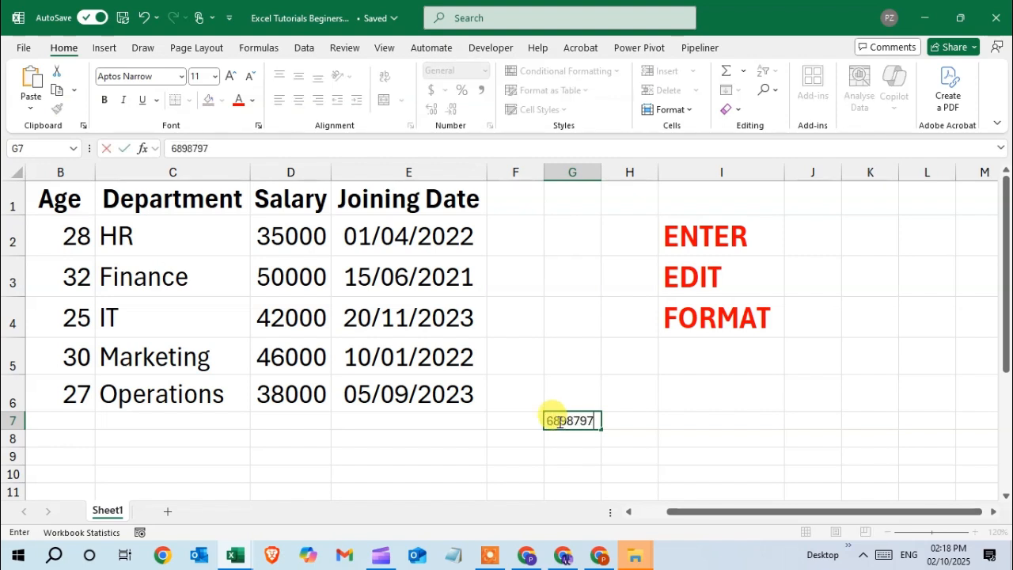
{"action": "key", "text": "Return"}
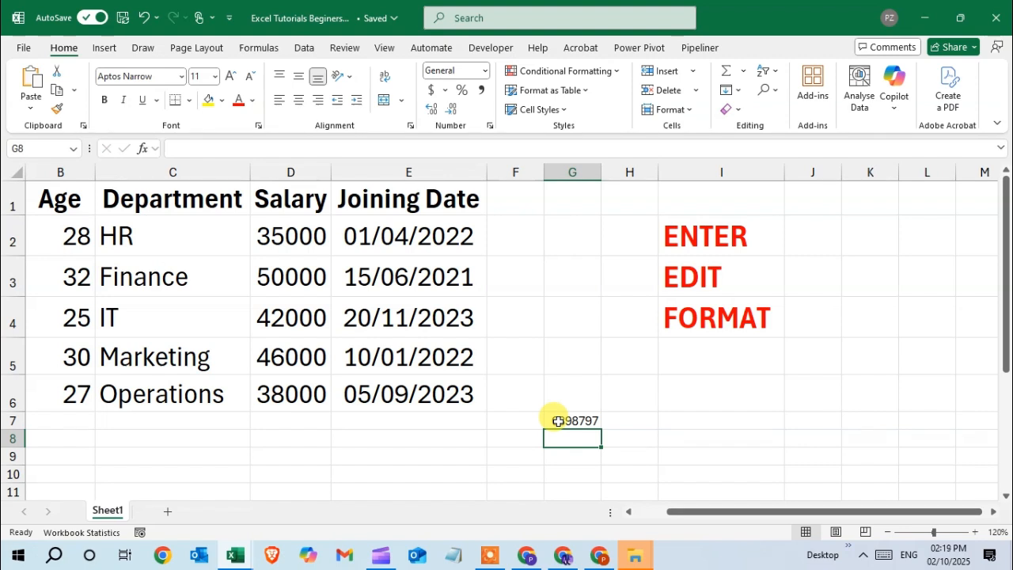
{"action": "key", "text": "Right"}
{"action": "key", "text": "Right"}
{"action": "key", "text": "Right"}
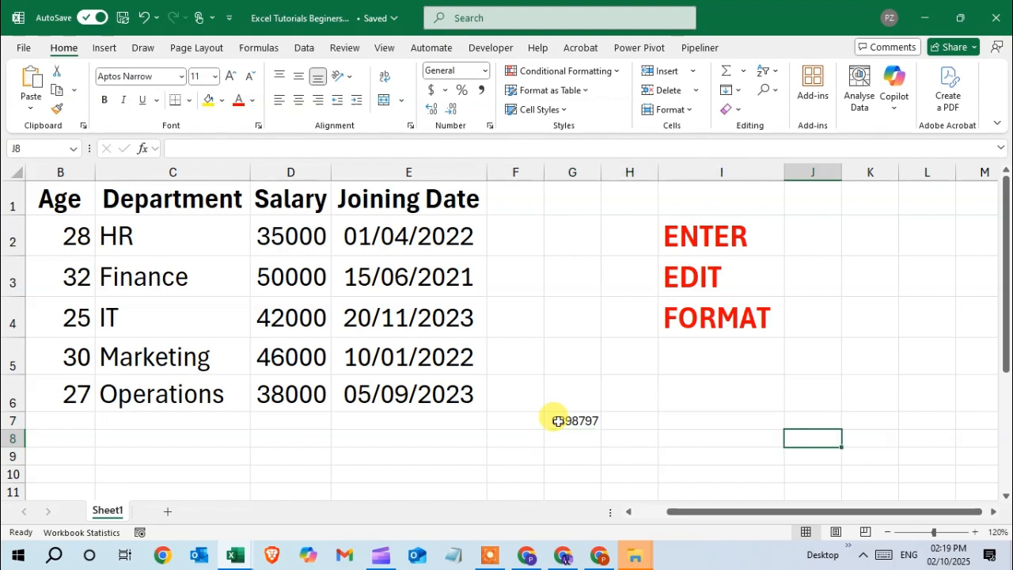
{"action": "key", "text": "Down"}
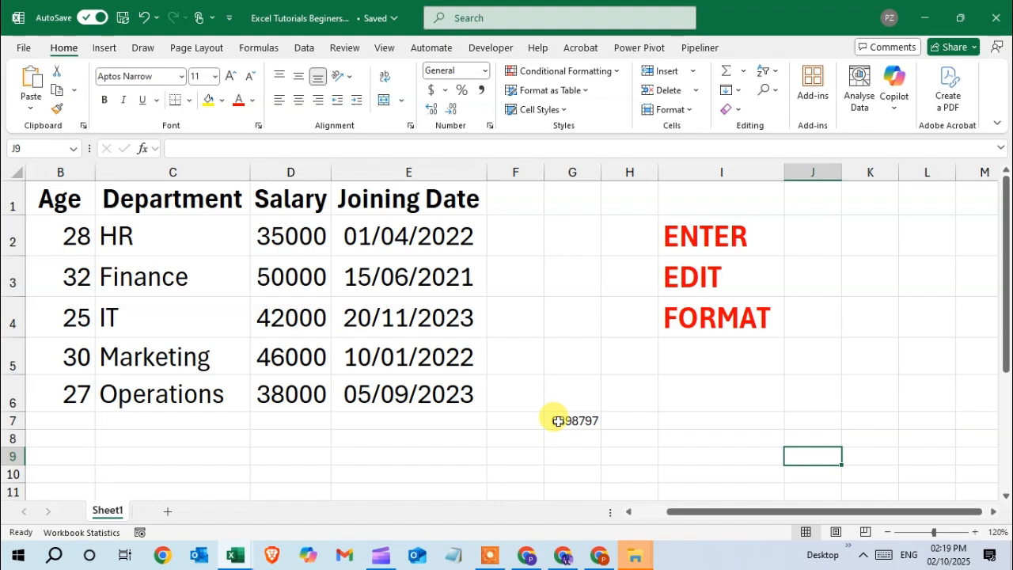
{"action": "left_click", "coordinate": [610, 378]}
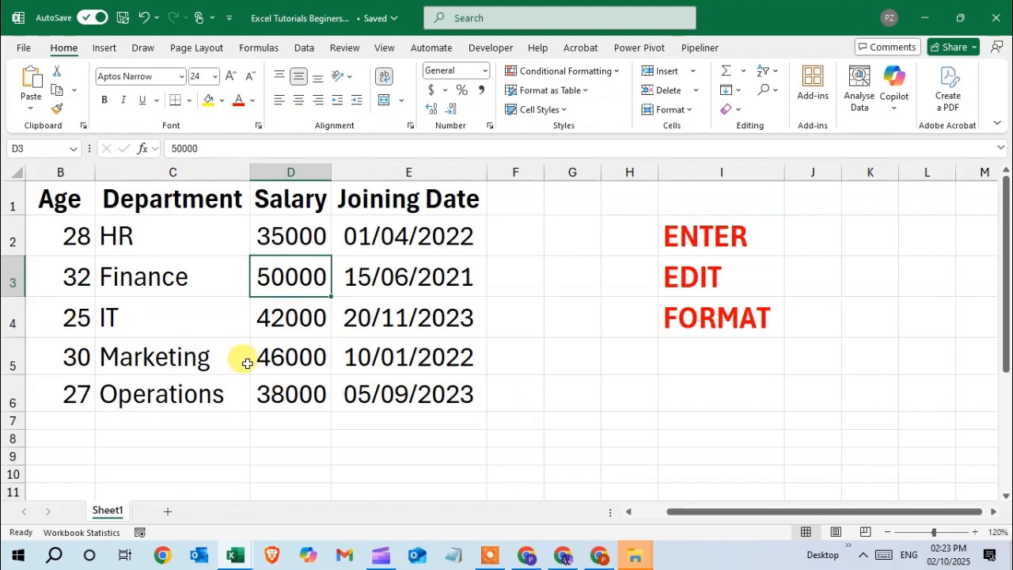
Change the IT department's salary in cell D4 to 42087
{"action": "double_click", "coordinate": [310, 314]}
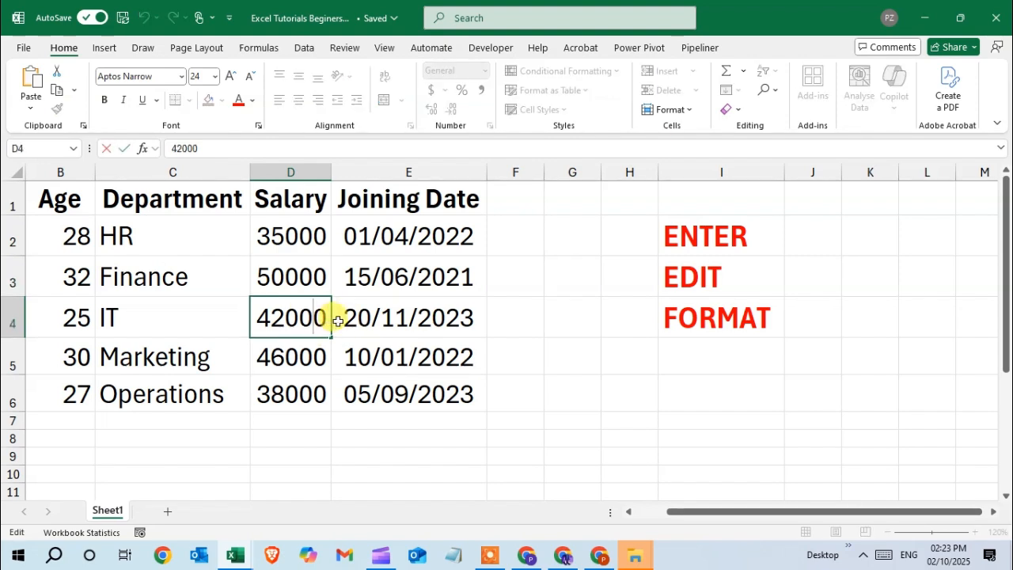
{"action": "key", "text": "BackSpace"}
{"action": "key", "text": "BackSpace"}
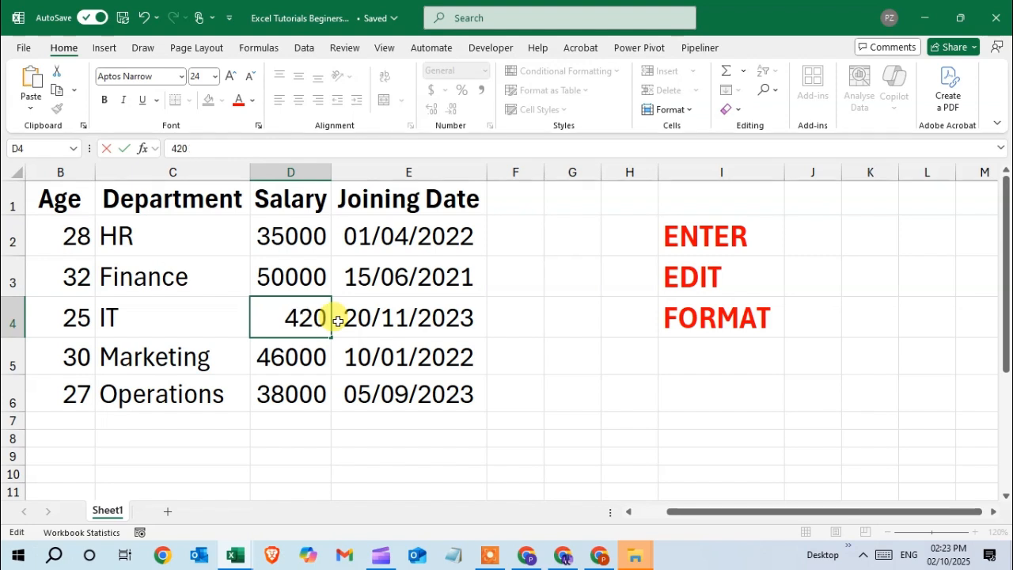
{"action": "type", "text": "87"}
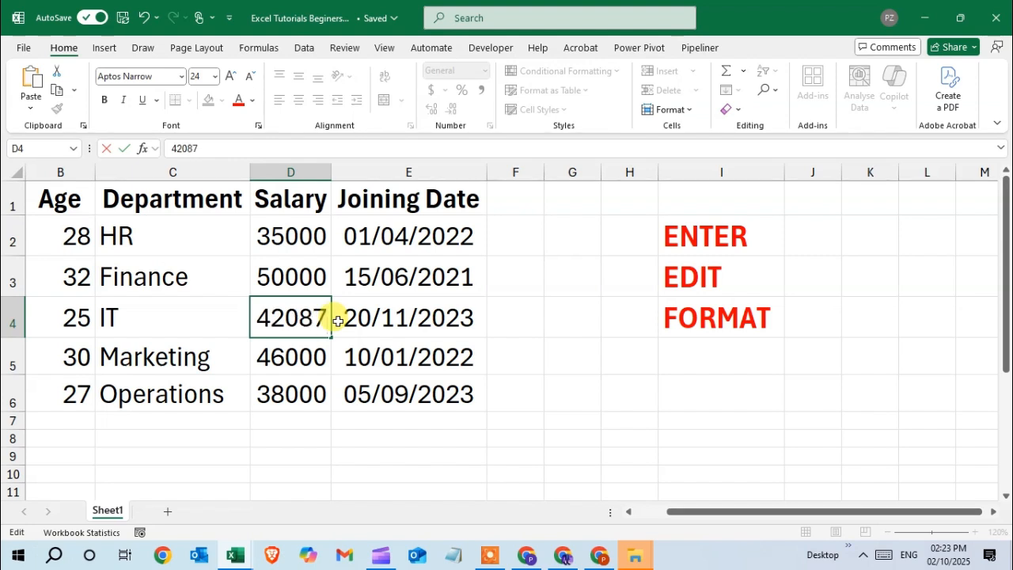
{"action": "type", "text": "8"}
{"action": "key", "text": "BackSpace"}
{"action": "left_click", "coordinate": [318, 379]}
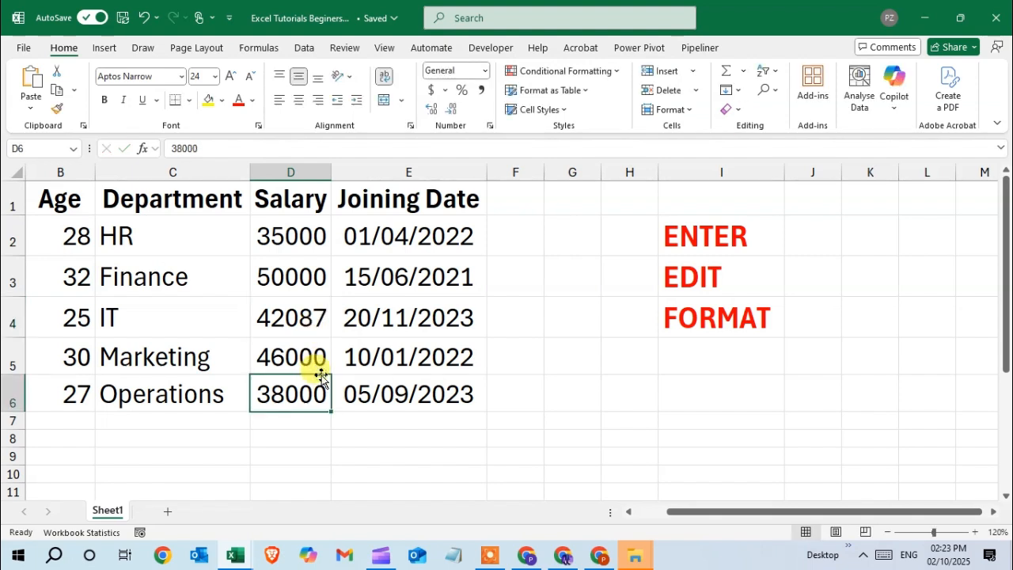
Change the HR department's salary in cell D2 to 35009
{"action": "left_click", "coordinate": [301, 237]}
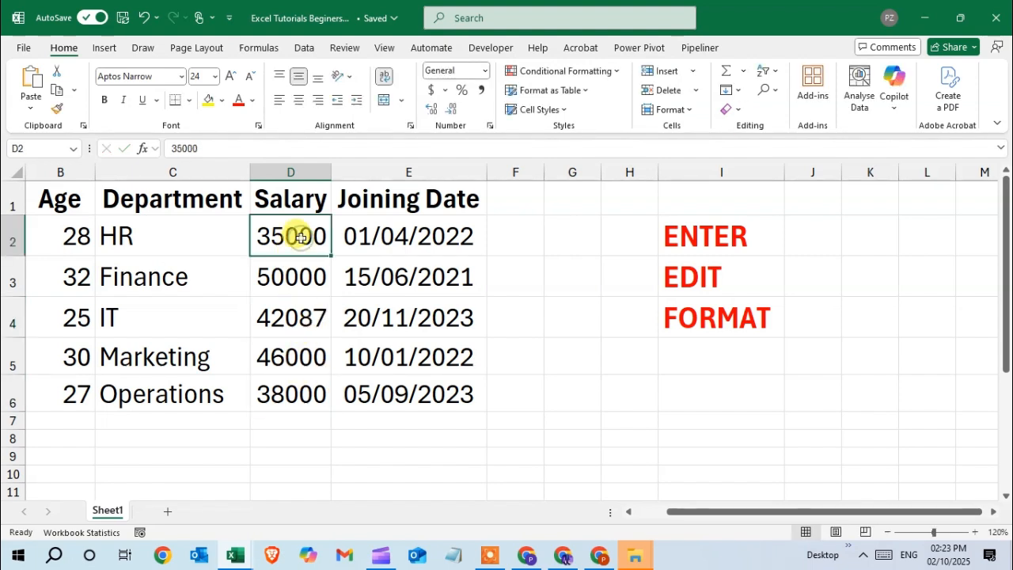
{"action": "key", "text": "F2"}
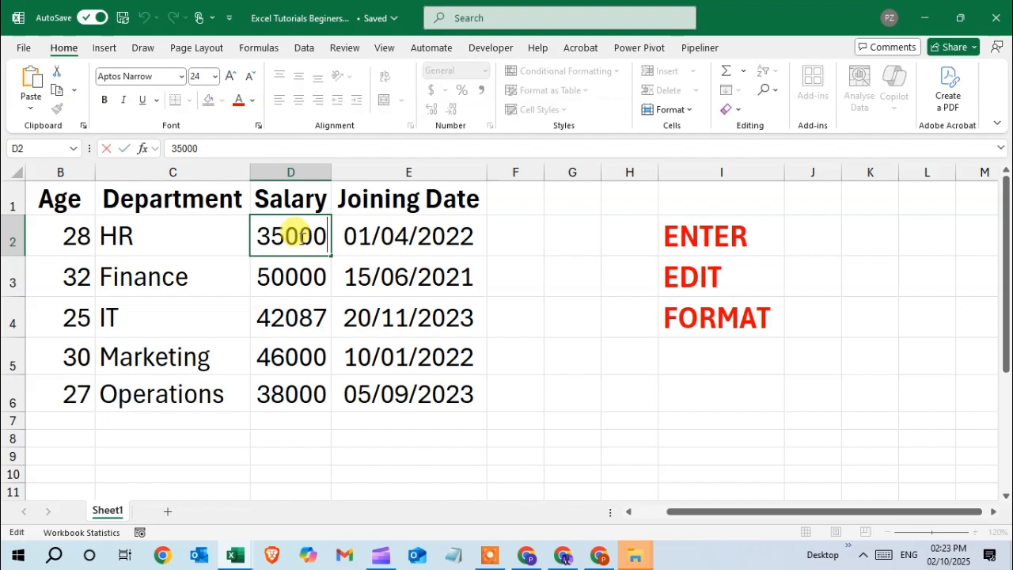
{"action": "key", "text": "BackSpace"}
{"action": "type", "text": "0"}
{"action": "key", "text": "BackSpace"}
{"action": "type", "text": "9"}
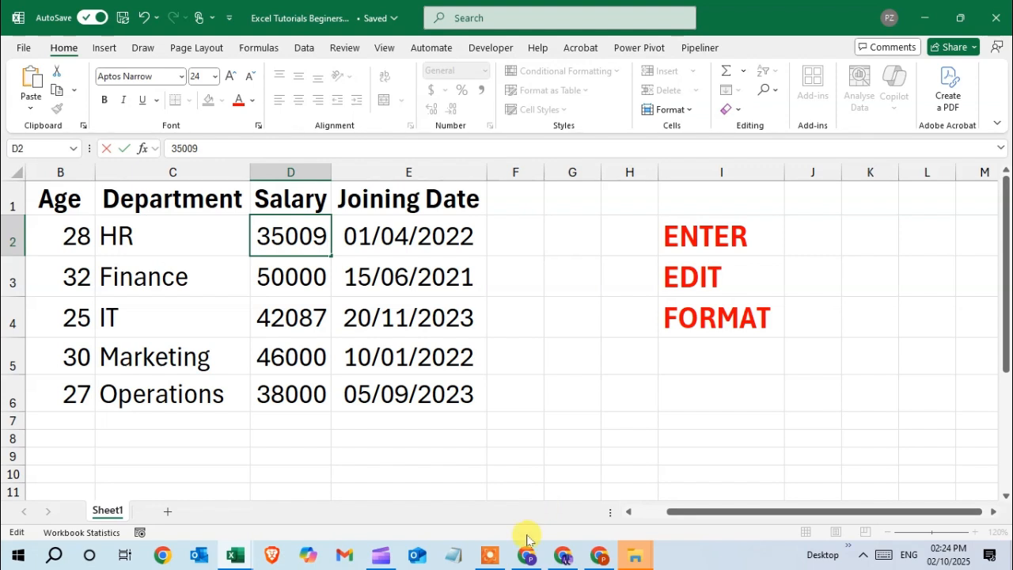
{"action": "left_click", "coordinate": [416, 421]}
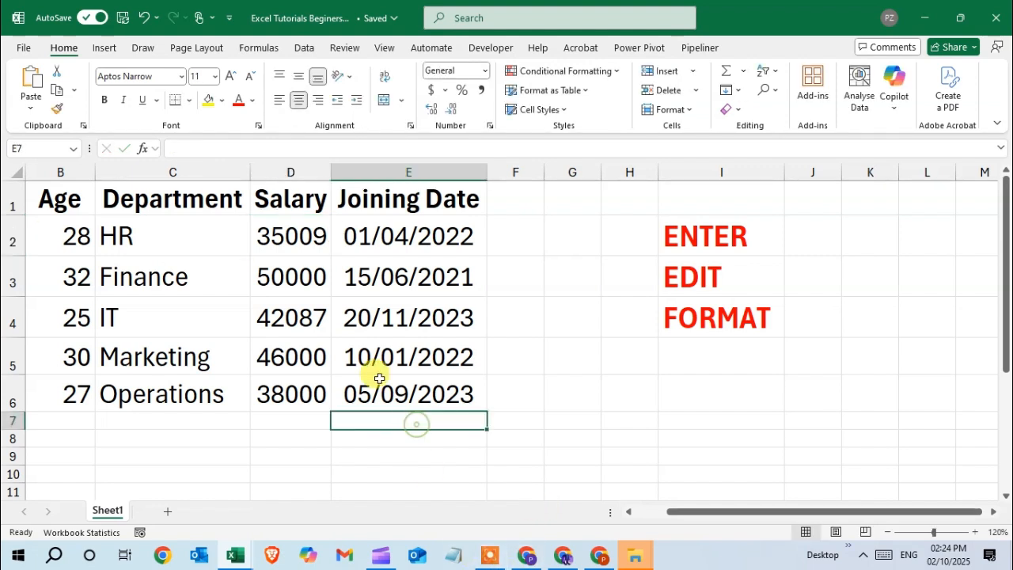
Make the HR salary in D2 bold and italic, and autofit the width of the Salary column
{"action": "left_click", "coordinate": [308, 237]}
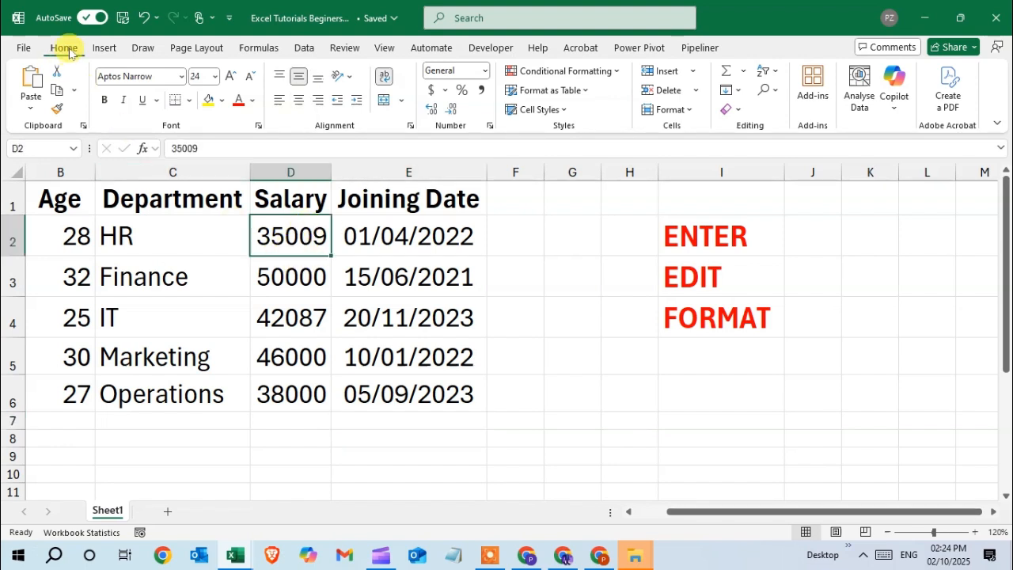
{"action": "left_click", "coordinate": [104, 102]}
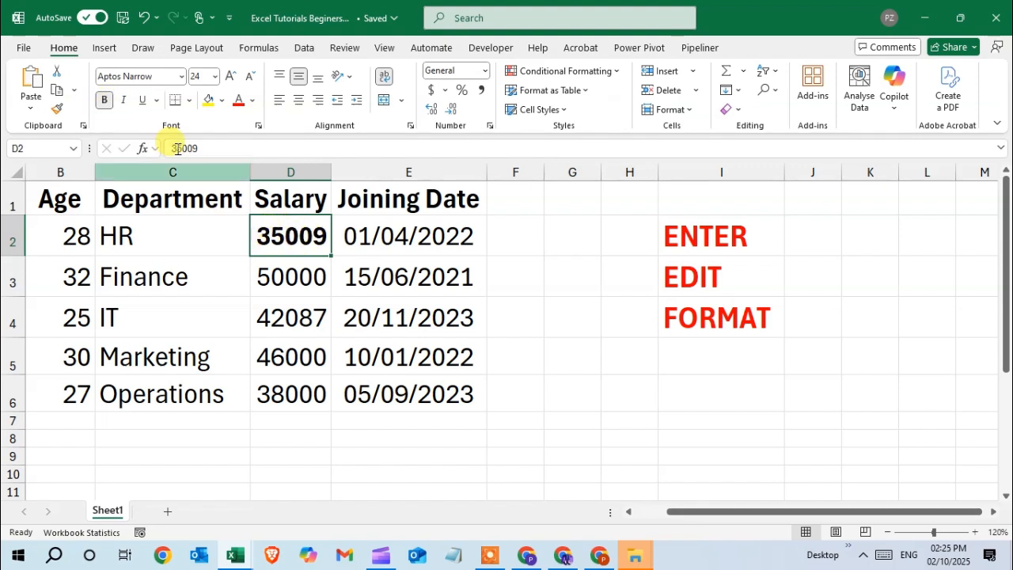
{"action": "left_click", "coordinate": [124, 101]}
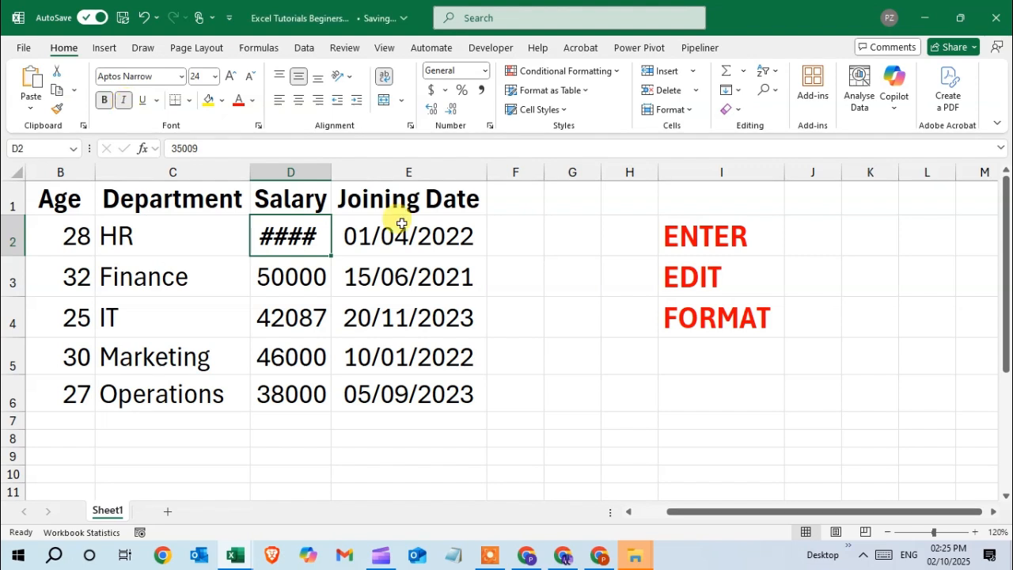
{"action": "double_click", "coordinate": [331, 171]}
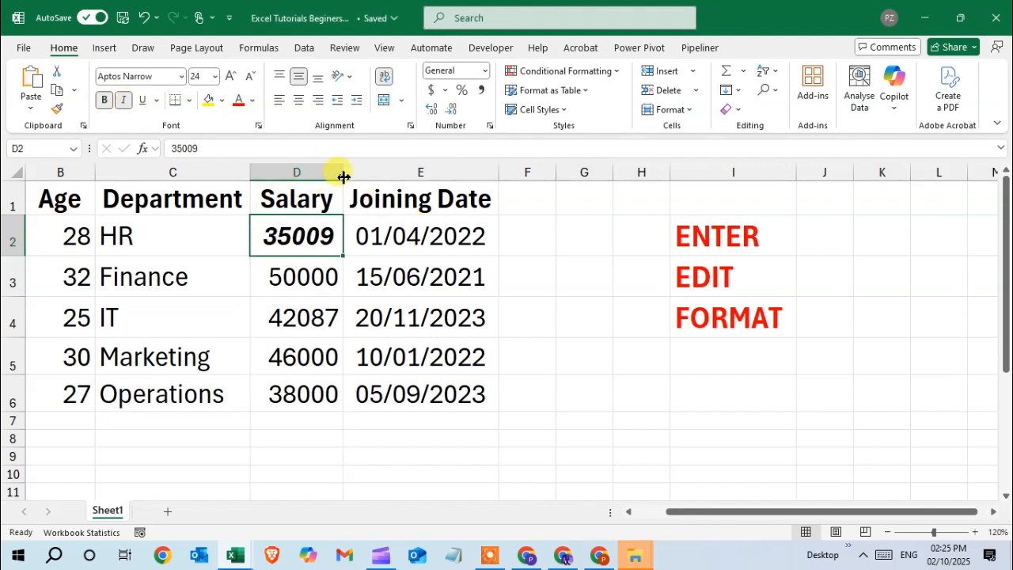
Italicize the Finance entry in cell C3
{"action": "left_click", "coordinate": [230, 283]}
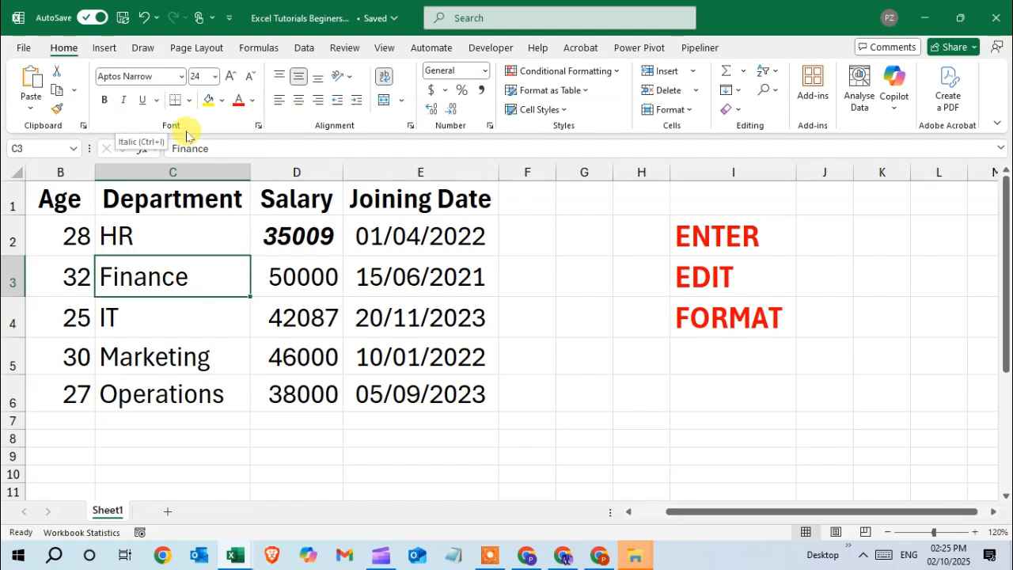
{"action": "left_click", "coordinate": [124, 100]}
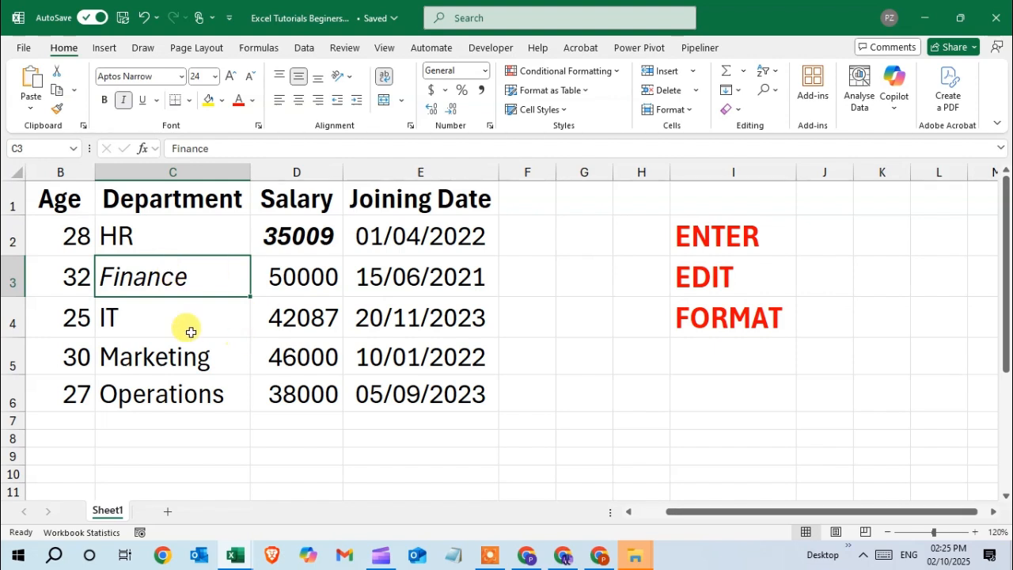
Fill the department cells C2:C6 with the standard yellow colour
{"action": "left_click", "coordinate": [213, 245]}
{"action": "left_click_drag", "start_coordinate": [213, 245], "coordinate": [199, 391]}
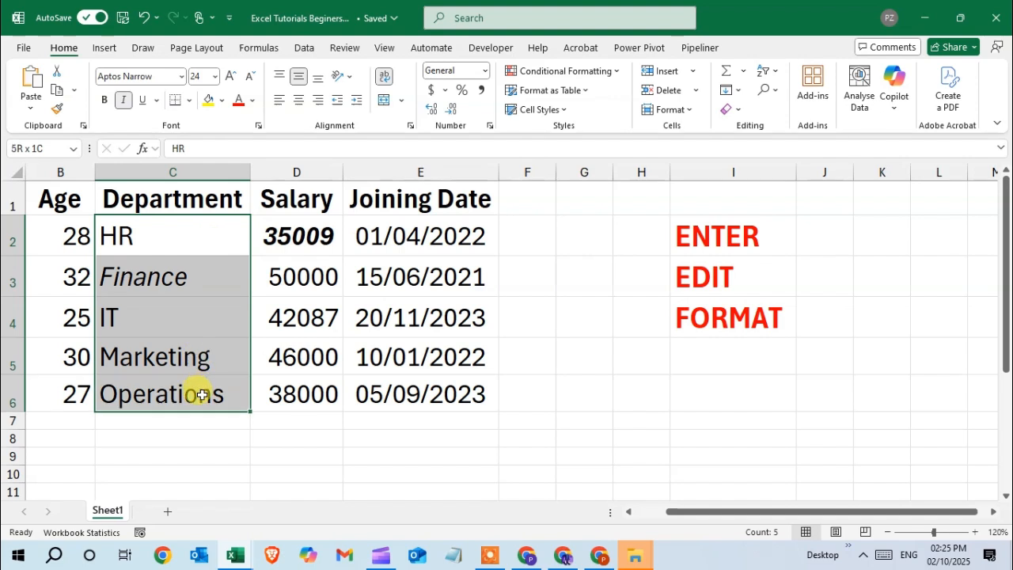
{"action": "left_click", "coordinate": [202, 240]}
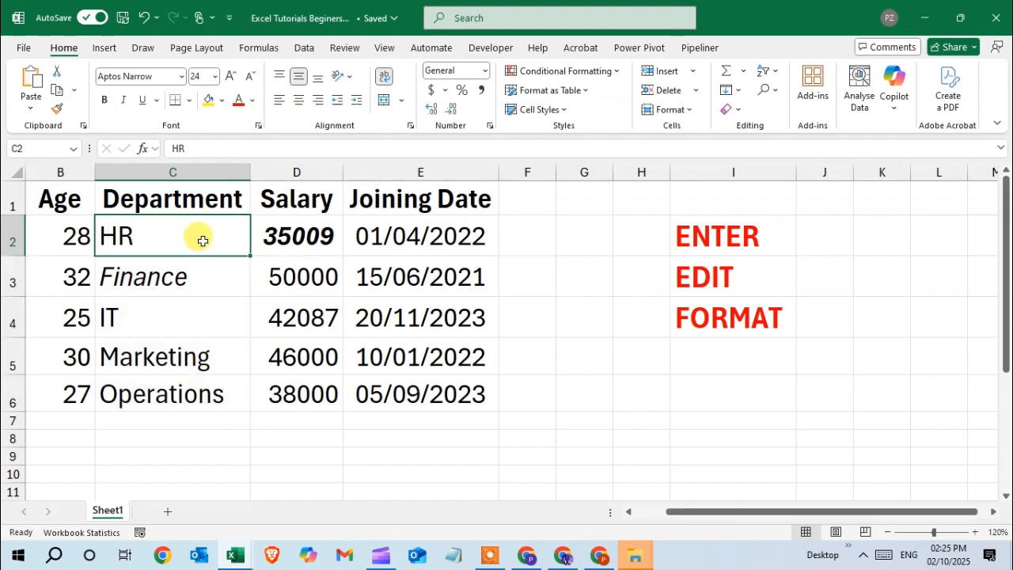
{"action": "left_click_drag", "start_coordinate": [203, 240], "coordinate": [188, 375]}
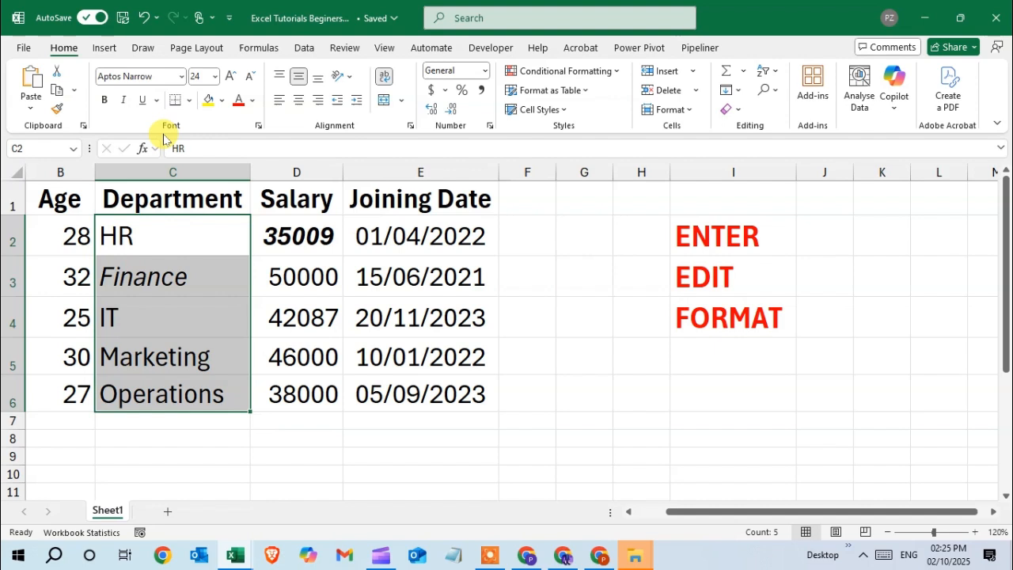
{"action": "left_click", "coordinate": [222, 100]}
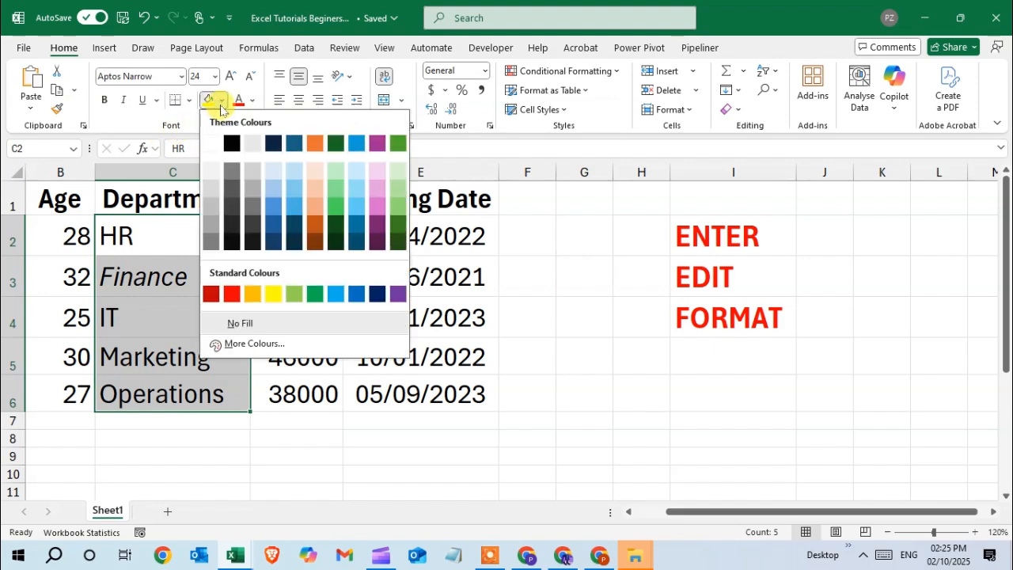
{"action": "left_click", "coordinate": [276, 302]}
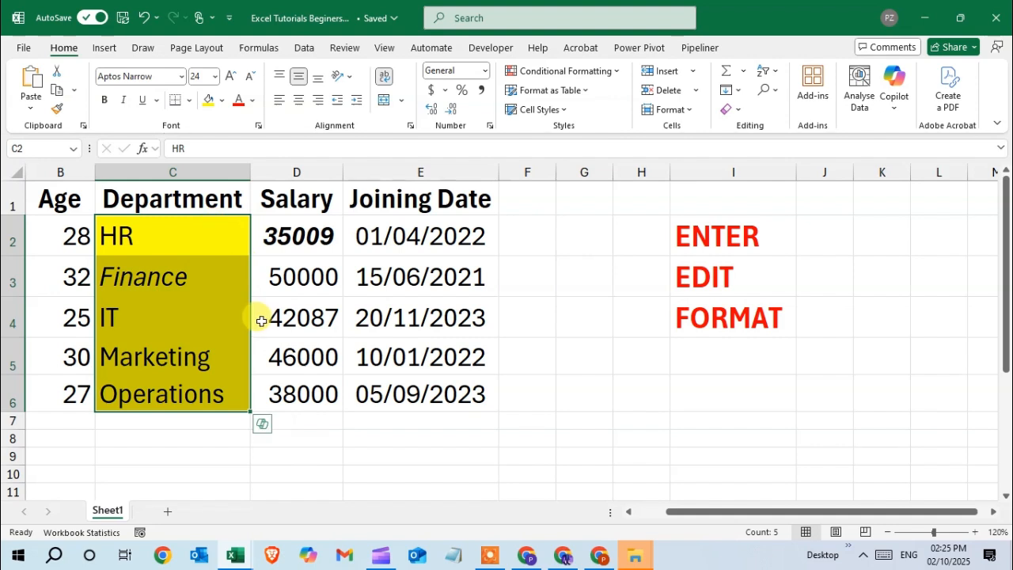
Apply the $ English (United States) accounting format to the salary values in D2:D6
{"action": "left_click", "coordinate": [304, 272]}
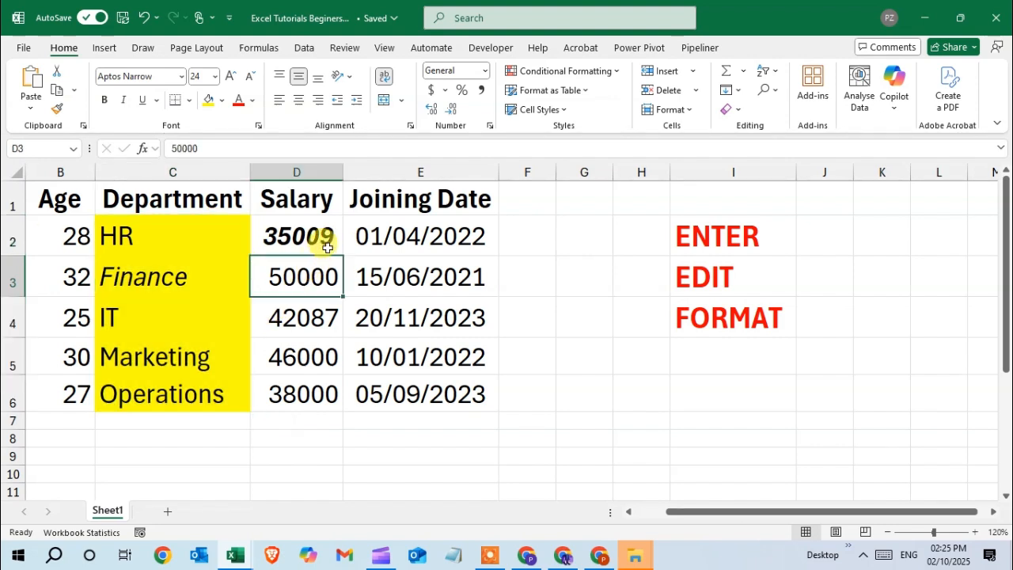
{"action": "left_click_drag", "start_coordinate": [332, 235], "coordinate": [331, 378]}
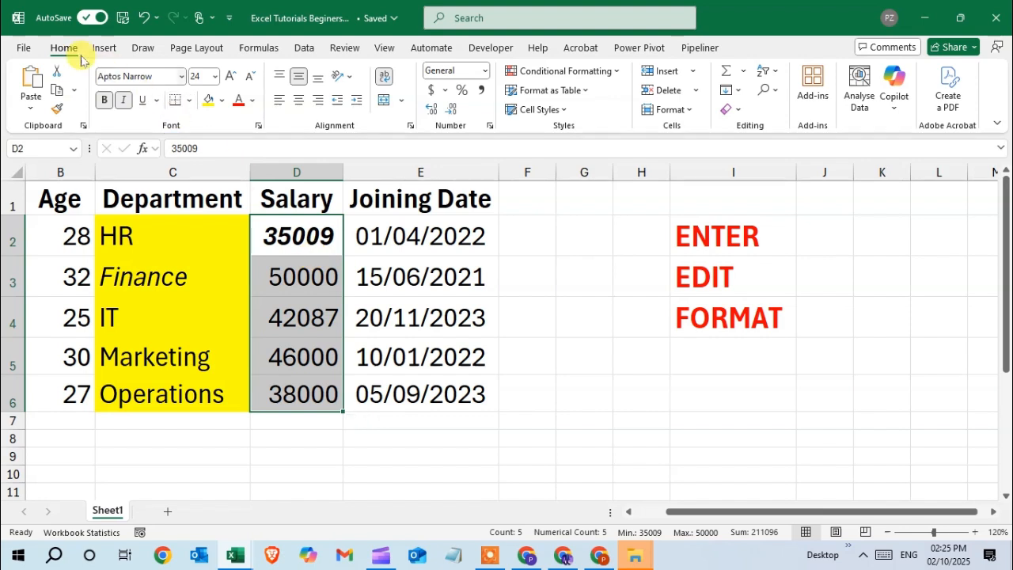
{"action": "left_click", "coordinate": [443, 91]}
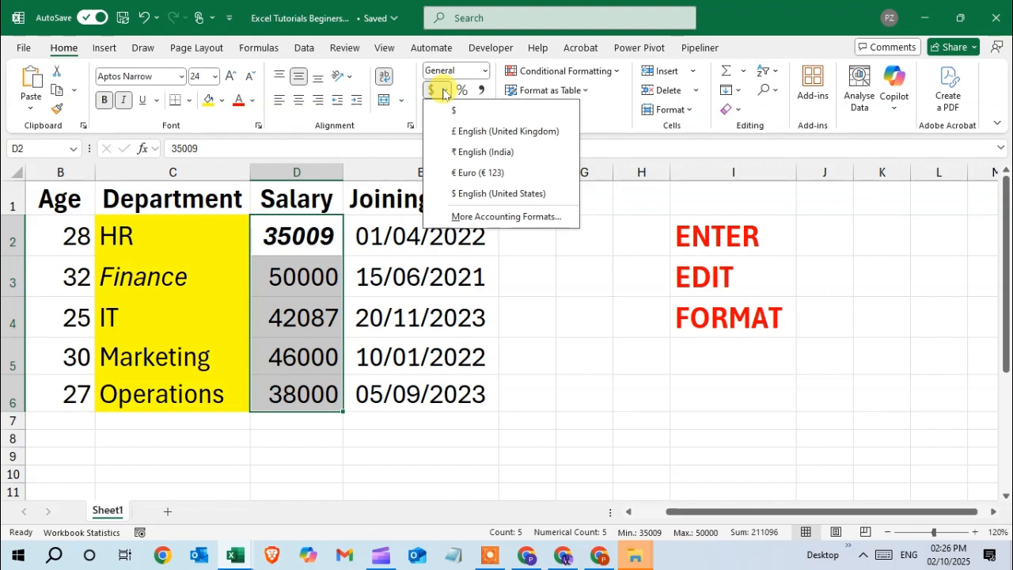
{"action": "left_click", "coordinate": [516, 204]}
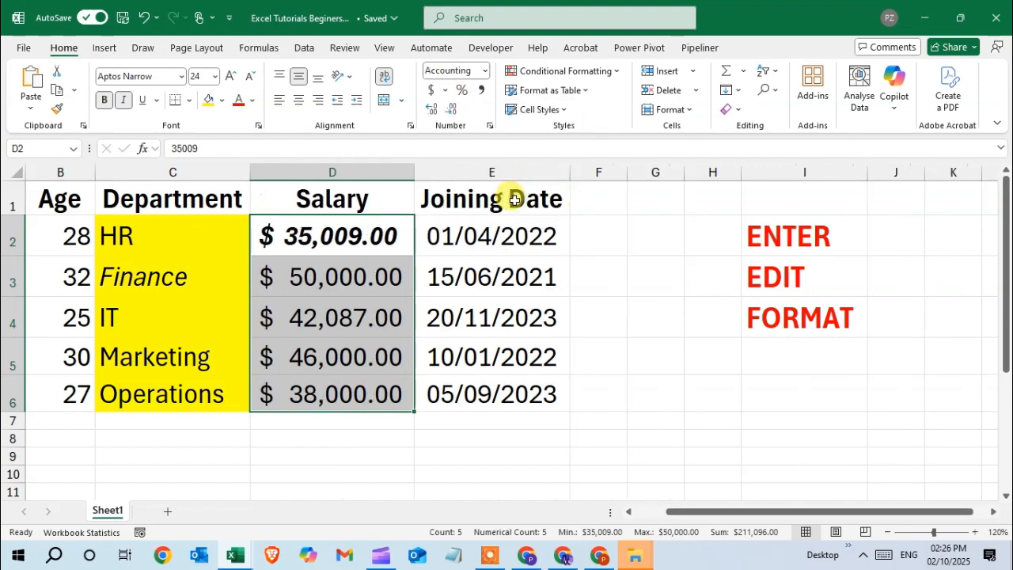
Set the font colour of the salary values in D2:D6 to standard red
{"action": "left_click", "coordinate": [339, 257]}
{"action": "left_click_drag", "start_coordinate": [346, 226], "coordinate": [345, 386]}
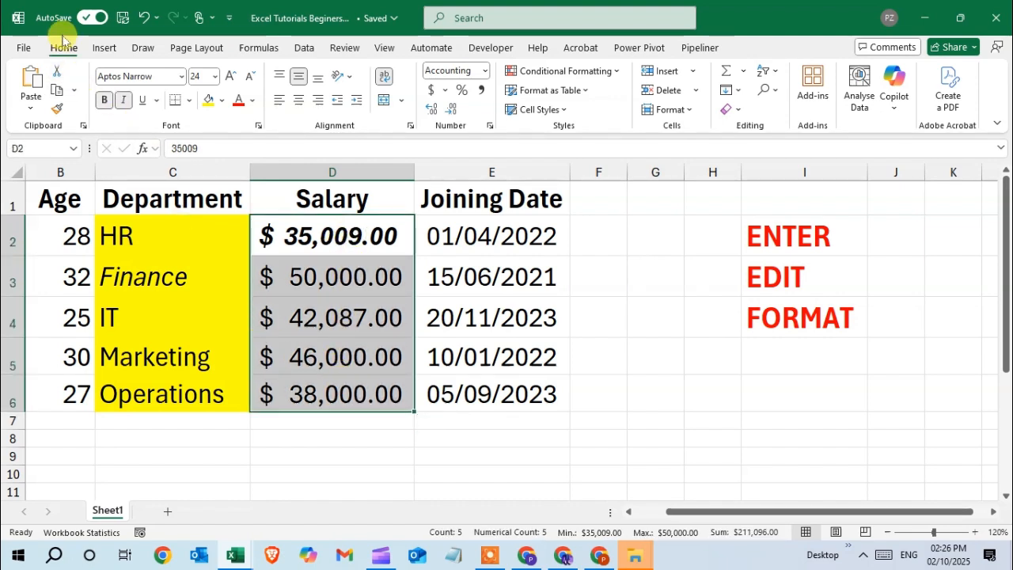
{"action": "left_click", "coordinate": [252, 105]}
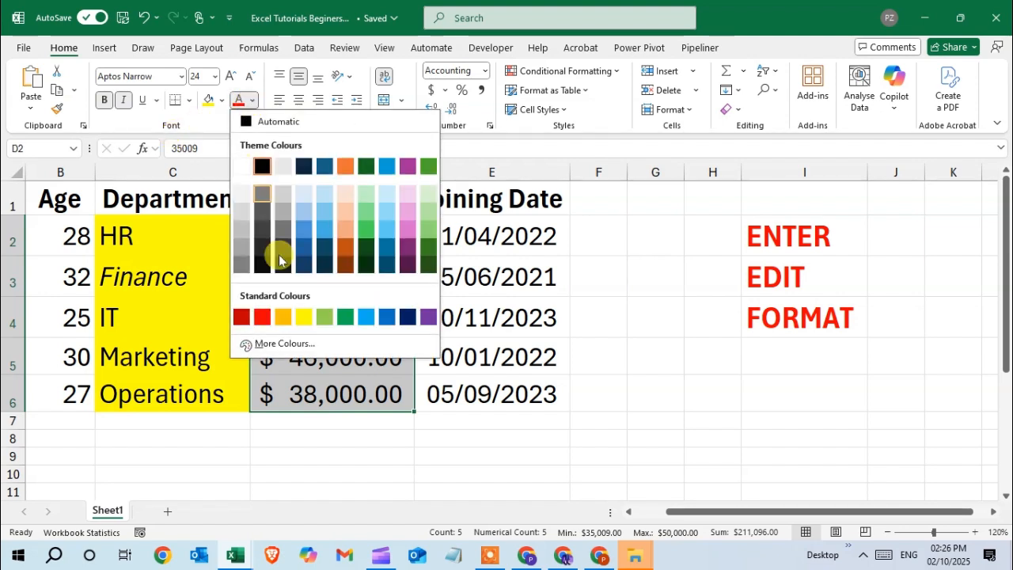
{"action": "left_click", "coordinate": [264, 320]}
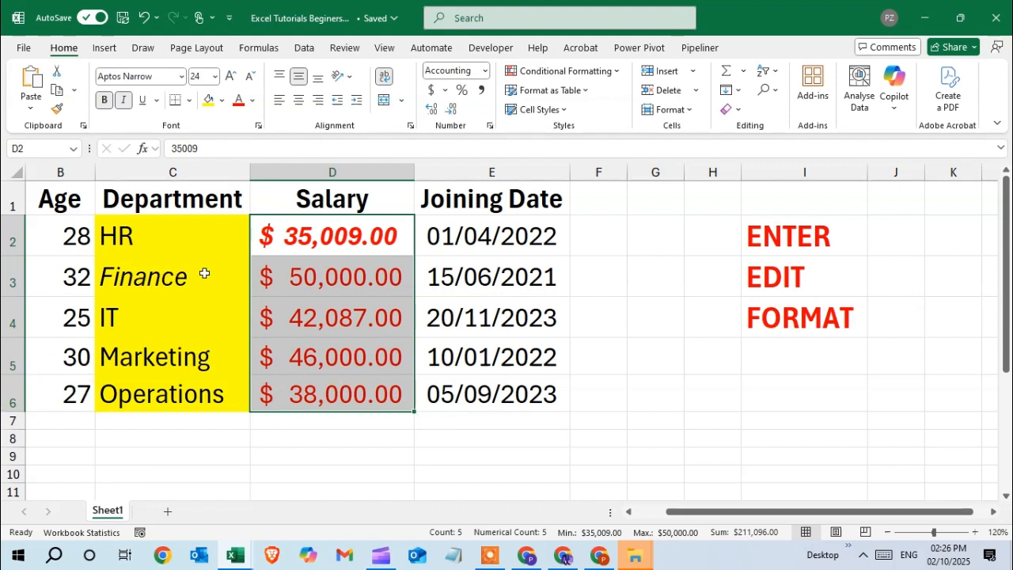
Underline the HR entry in cell C2
{"action": "left_click", "coordinate": [201, 244]}
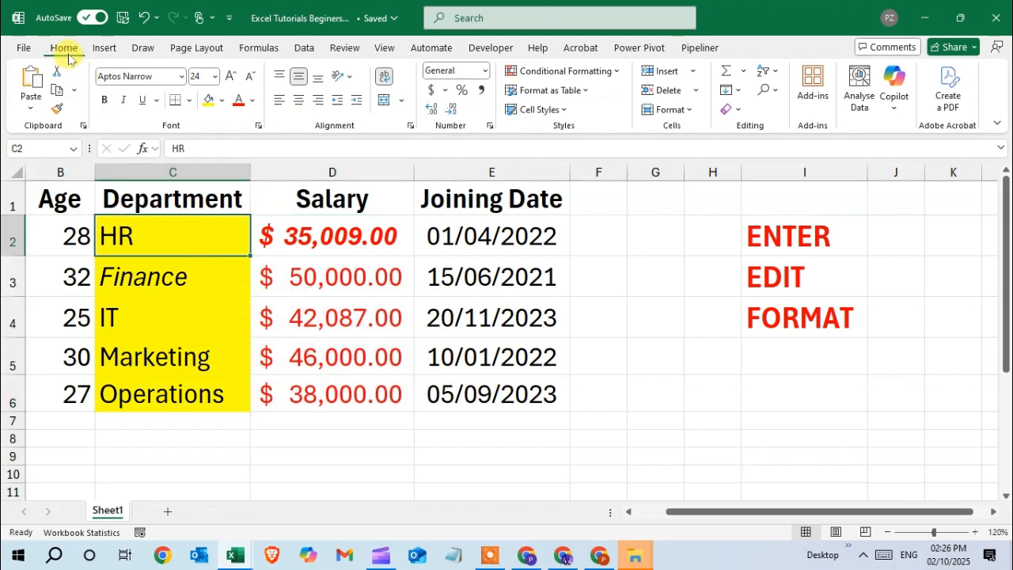
{"action": "left_click", "coordinate": [142, 100]}
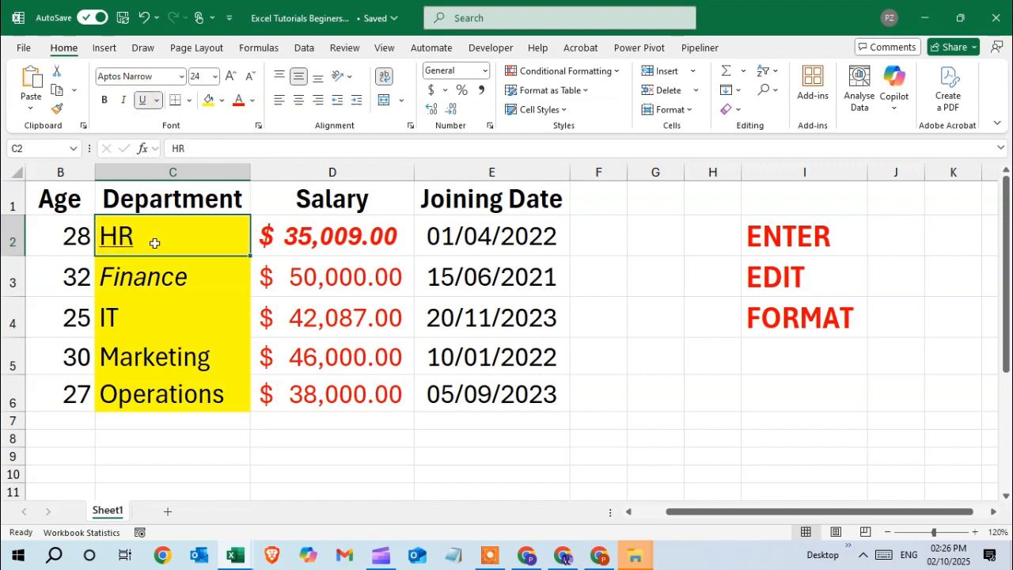
{"action": "left_click", "coordinate": [180, 274]}
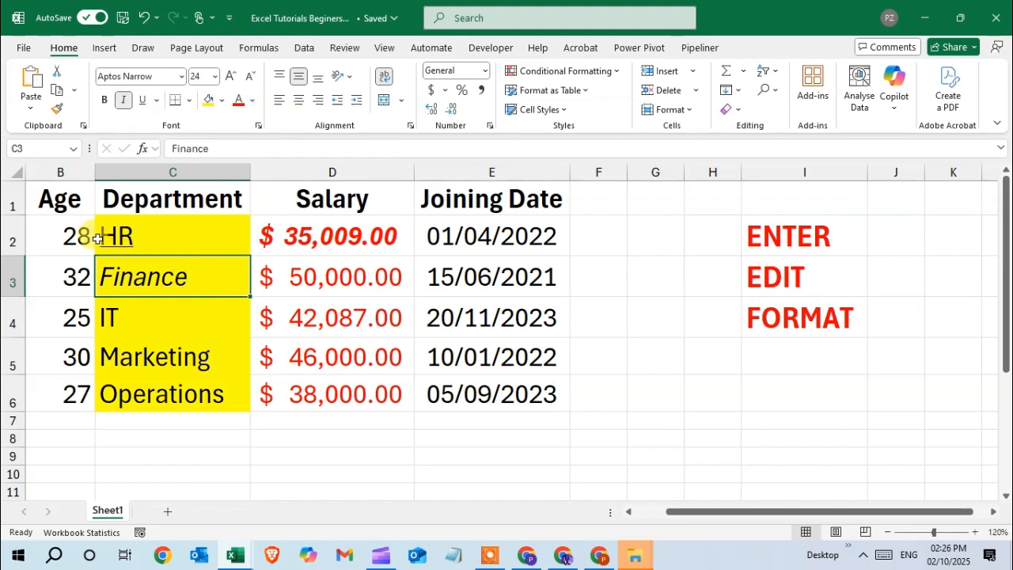
Apply All Borders to the table cells B1:E6
{"action": "left_click", "coordinate": [189, 238]}
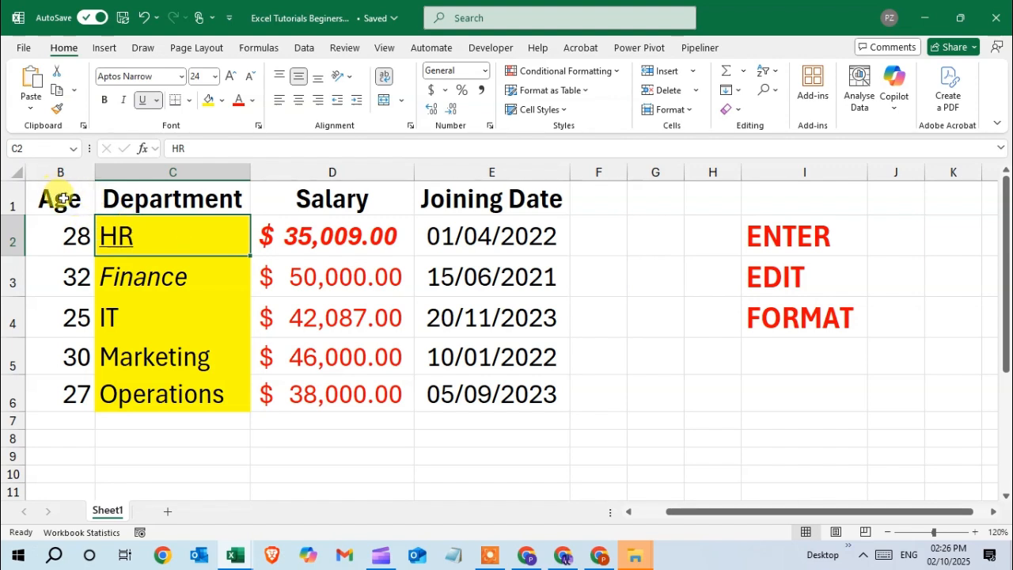
{"action": "left_click_drag", "start_coordinate": [51, 197], "coordinate": [447, 387]}
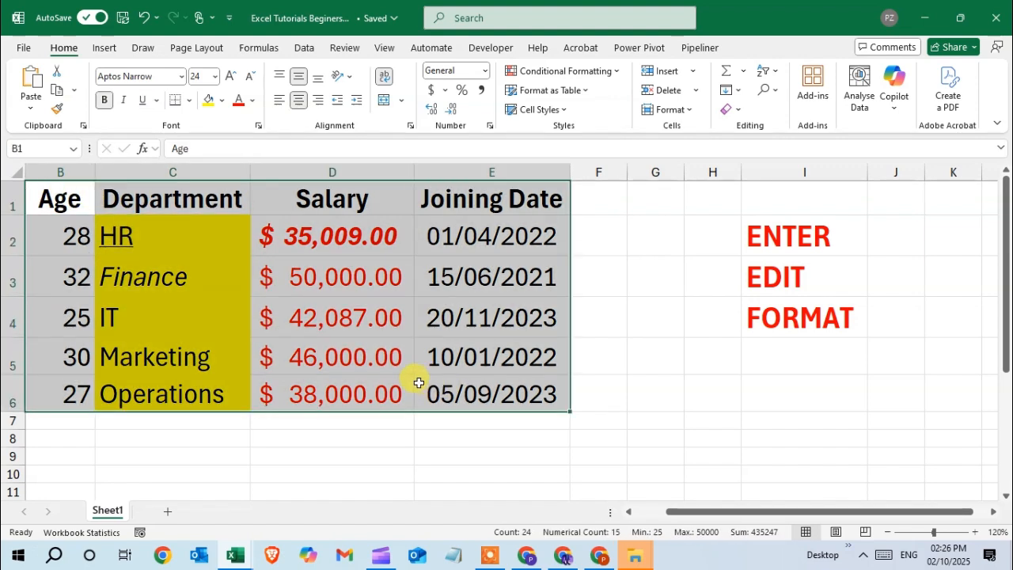
{"action": "left_click", "coordinate": [50, 194]}
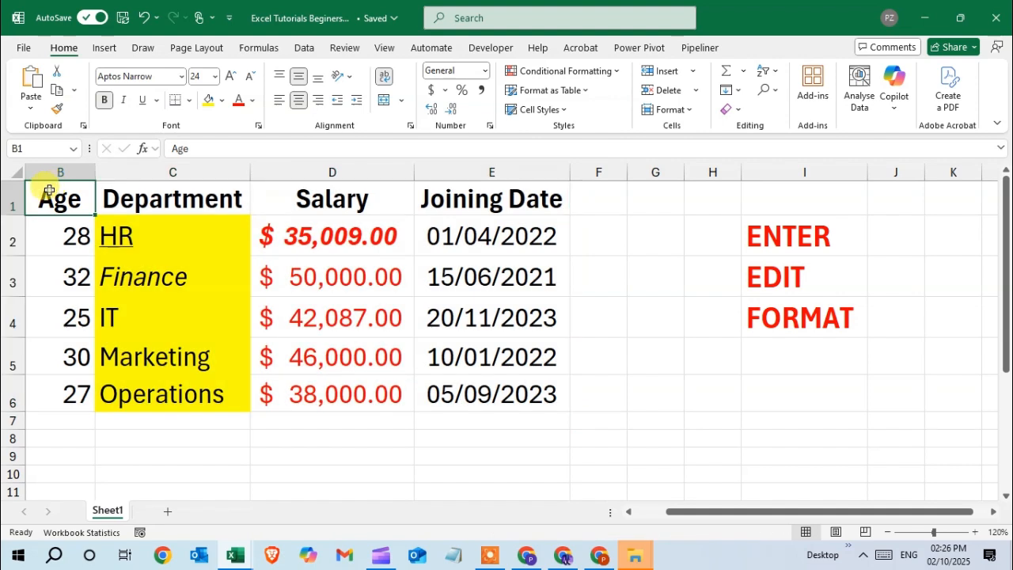
{"action": "left_click_drag", "start_coordinate": [49, 190], "coordinate": [509, 395]}
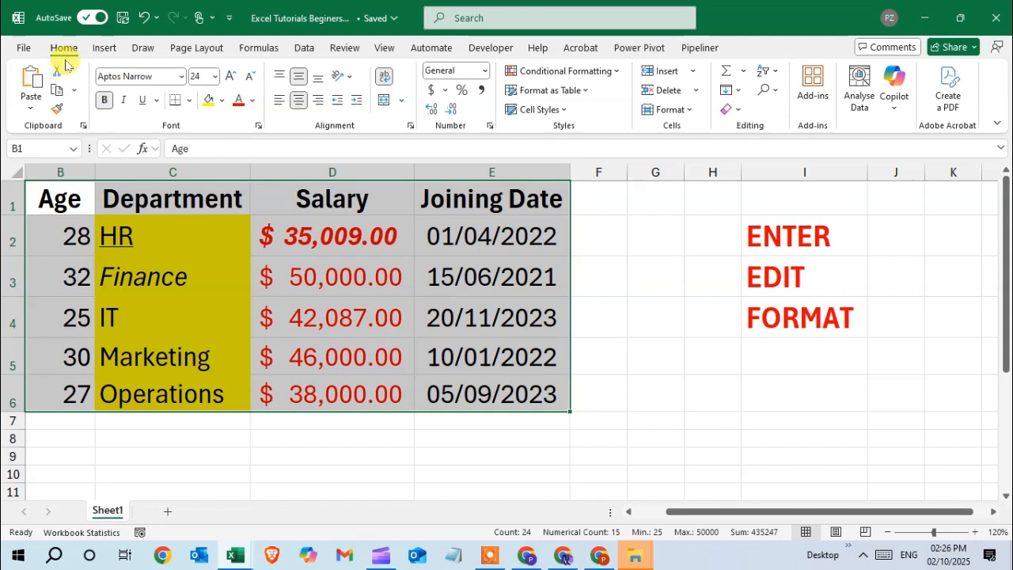
{"action": "left_click", "coordinate": [190, 101]}
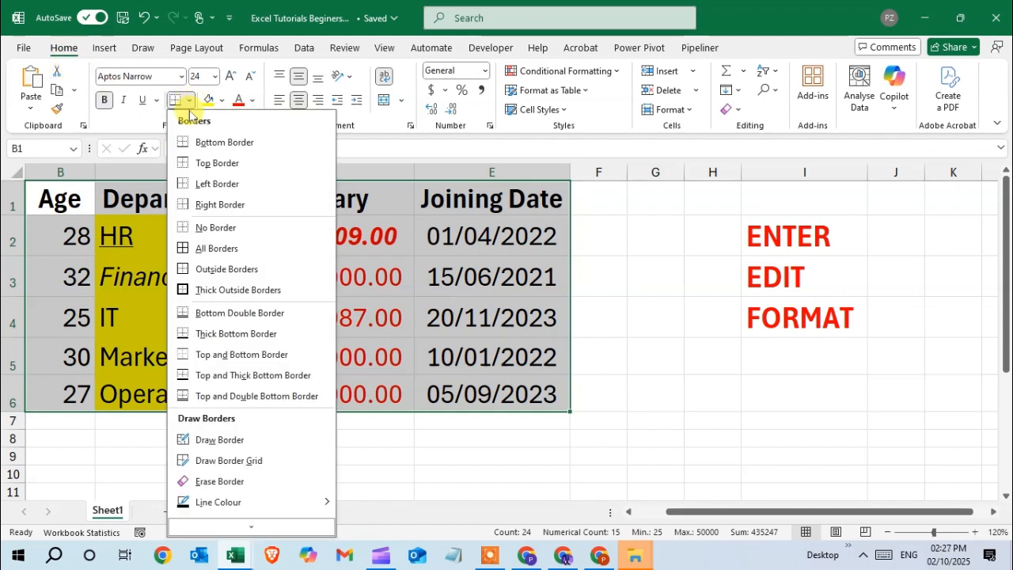
{"action": "left_click", "coordinate": [217, 249]}
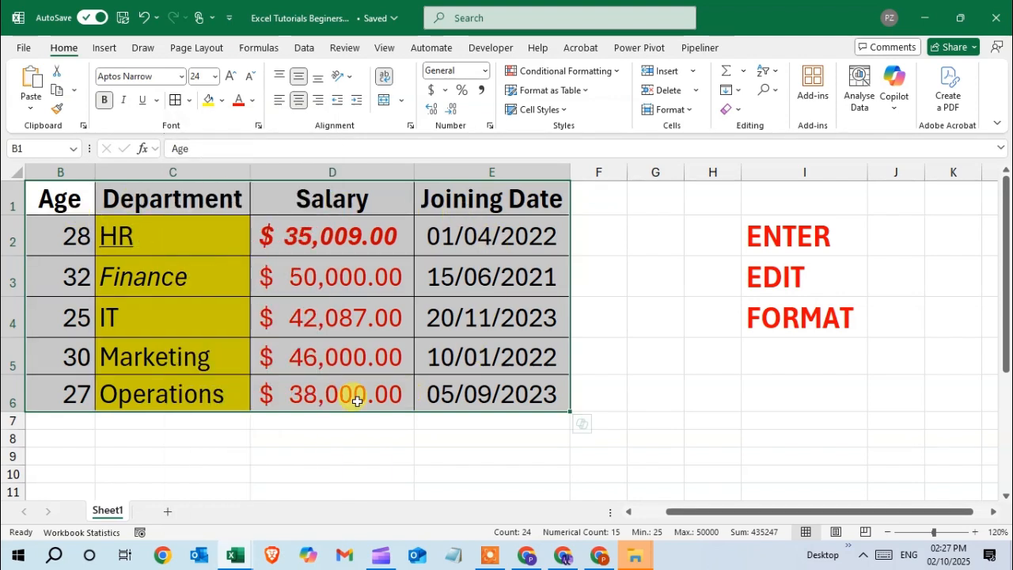
{"action": "left_click", "coordinate": [172, 291]}
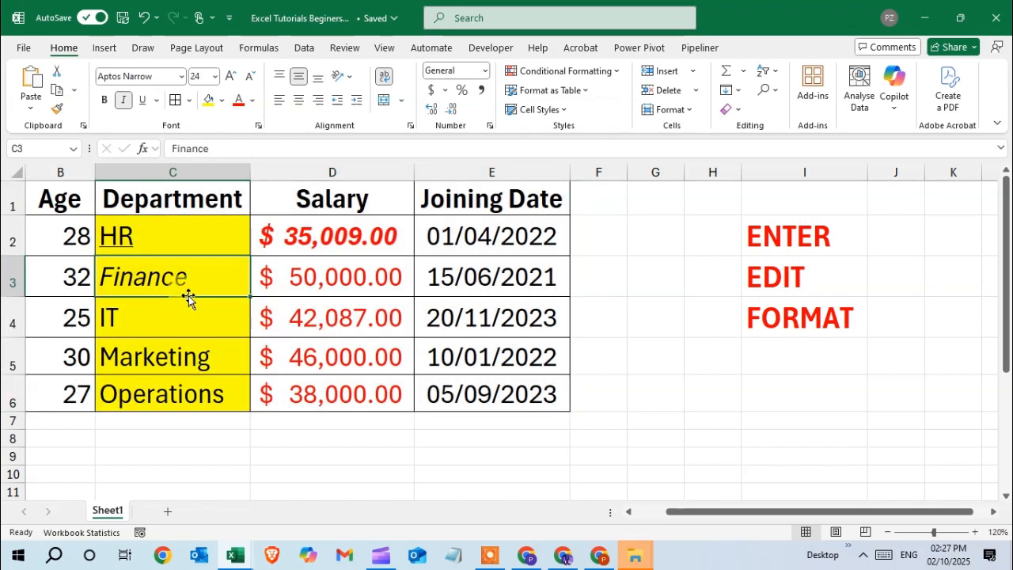
Change the font of the table cells B1:E6 to Aldhabi
{"action": "left_click_drag", "start_coordinate": [50, 197], "coordinate": [534, 402]}
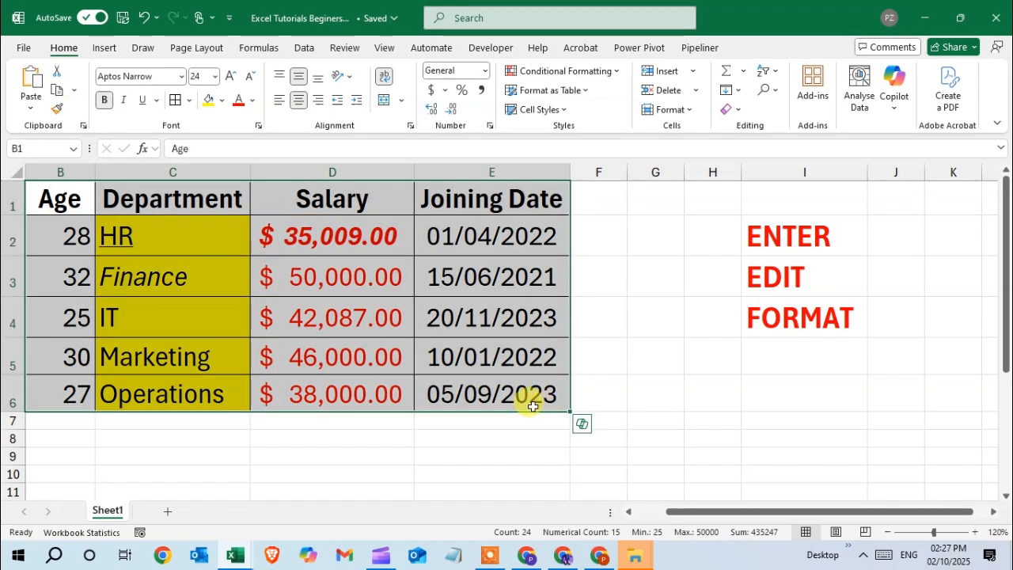
{"action": "left_click", "coordinate": [182, 79]}
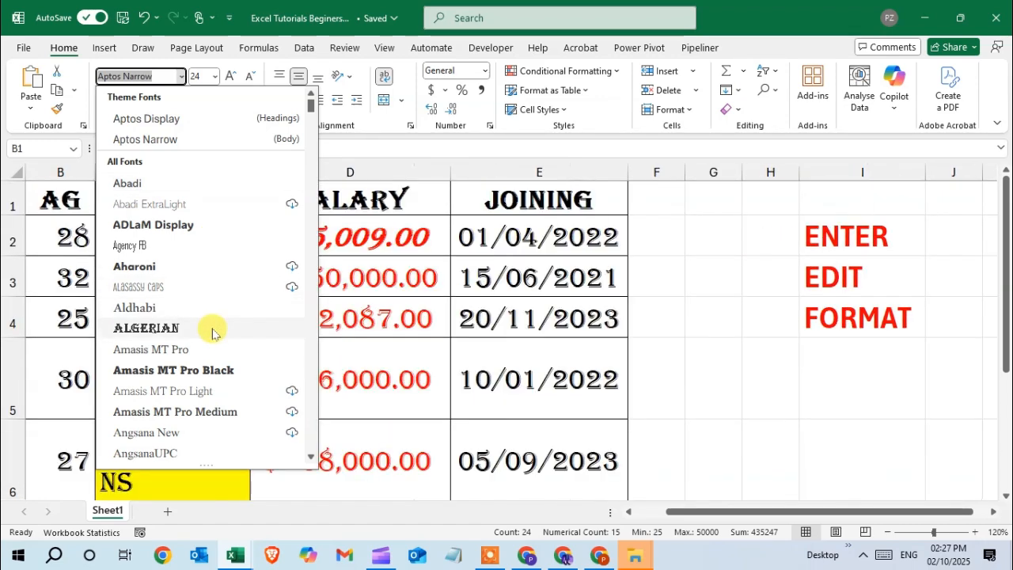
{"action": "left_click", "coordinate": [215, 306]}
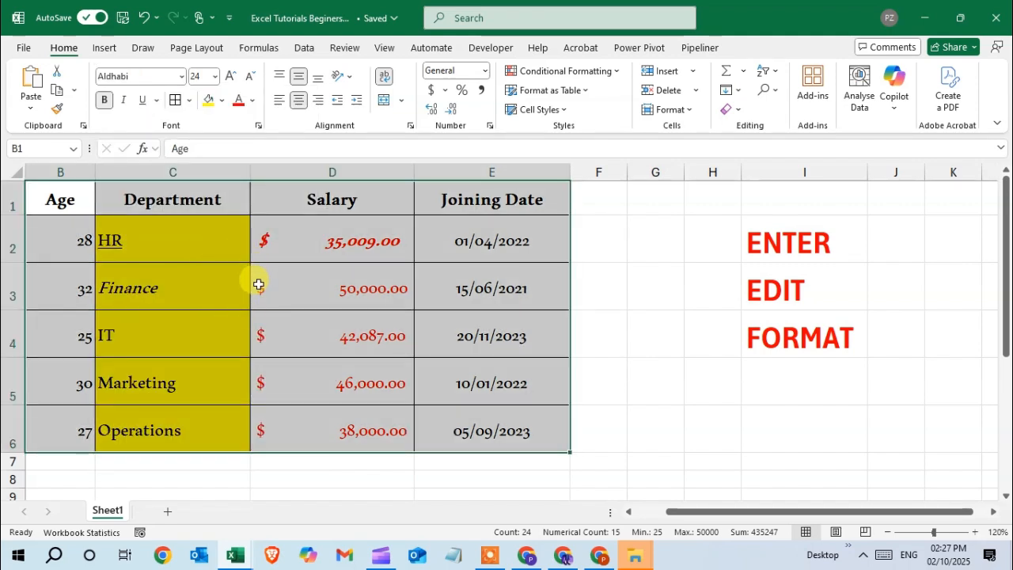
Set the font size of the table cells B1:E6 to 12, followed by 26
{"action": "left_click", "coordinate": [214, 77]}
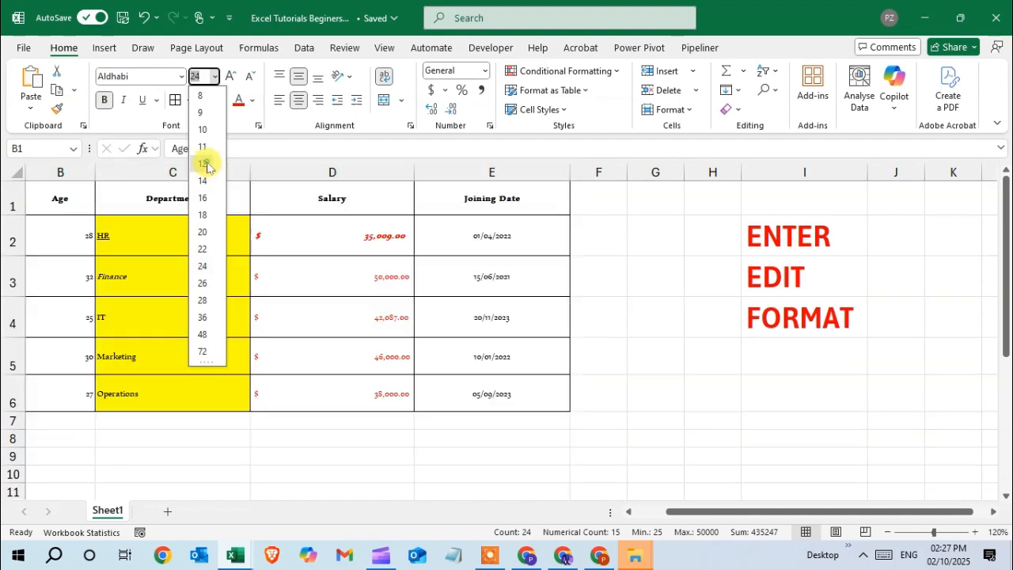
{"action": "left_click", "coordinate": [204, 163]}
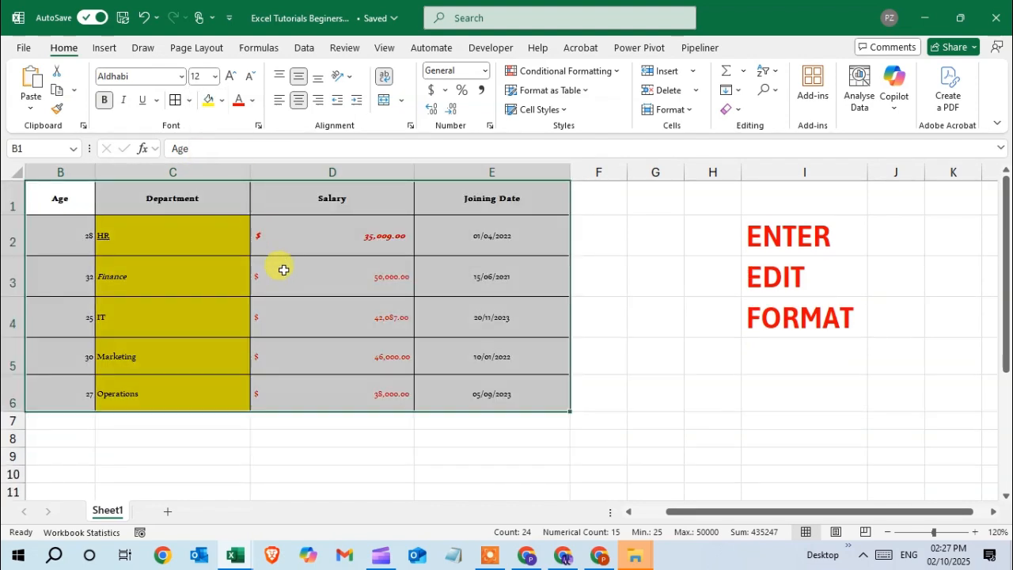
{"action": "left_click", "coordinate": [215, 76]}
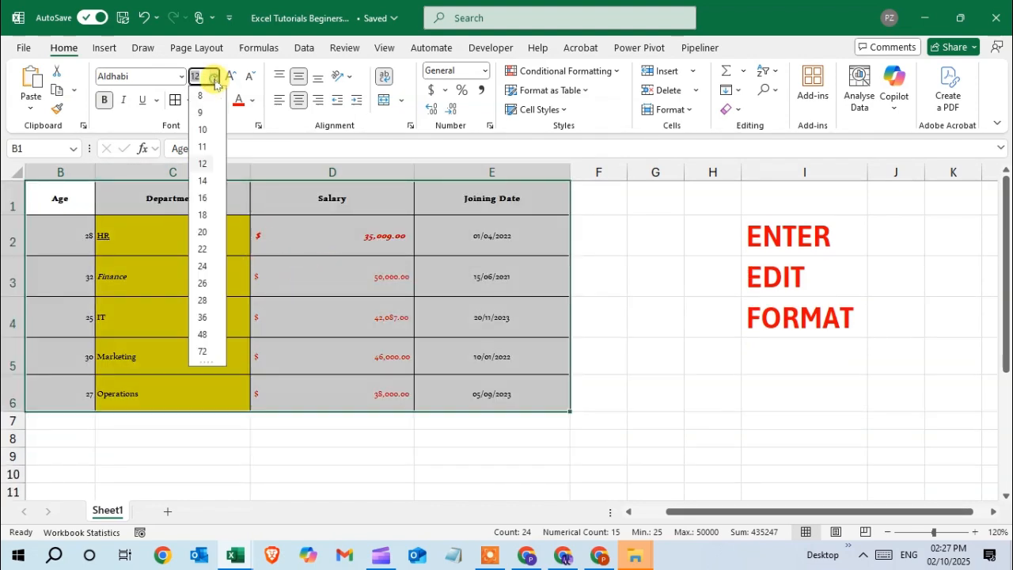
{"action": "left_click", "coordinate": [202, 282]}
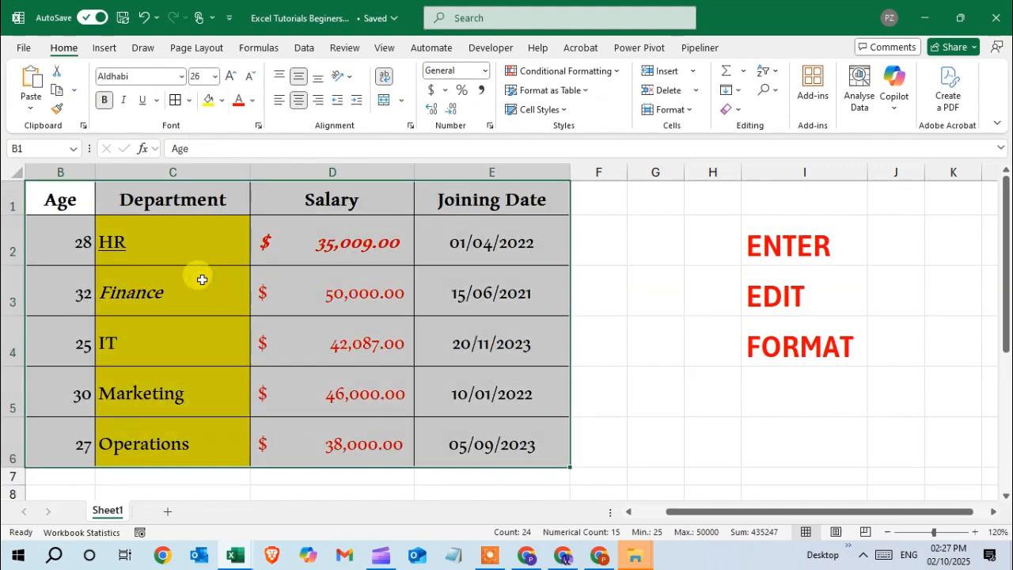
Increase the font size of B1:E6 stepwise to 36, and decrease it stepwise to 24
{"action": "left_click", "coordinate": [231, 77]}
{"action": "left_click", "coordinate": [230, 76]}
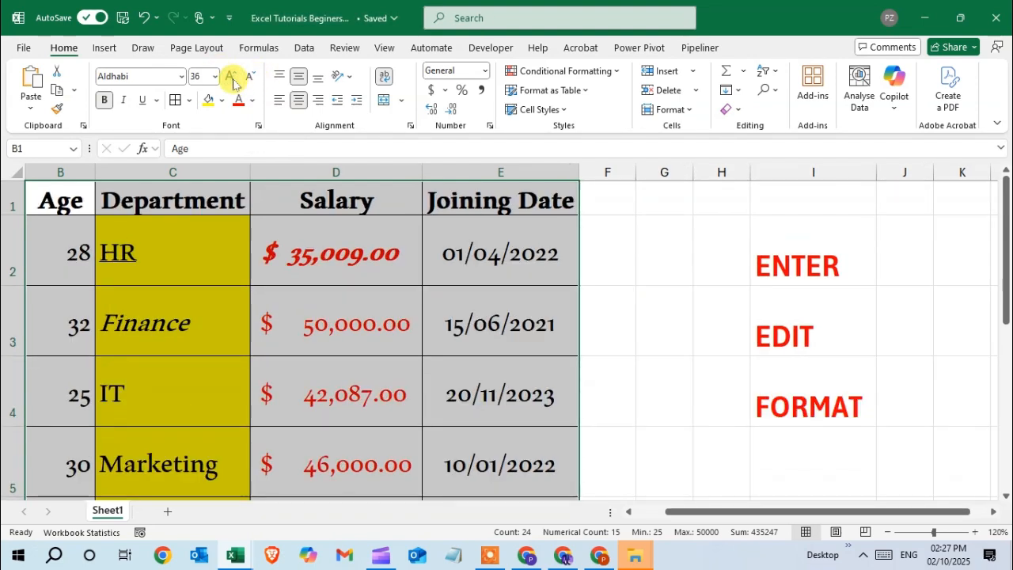
{"action": "left_click", "coordinate": [248, 82]}
{"action": "left_click", "coordinate": [248, 81]}
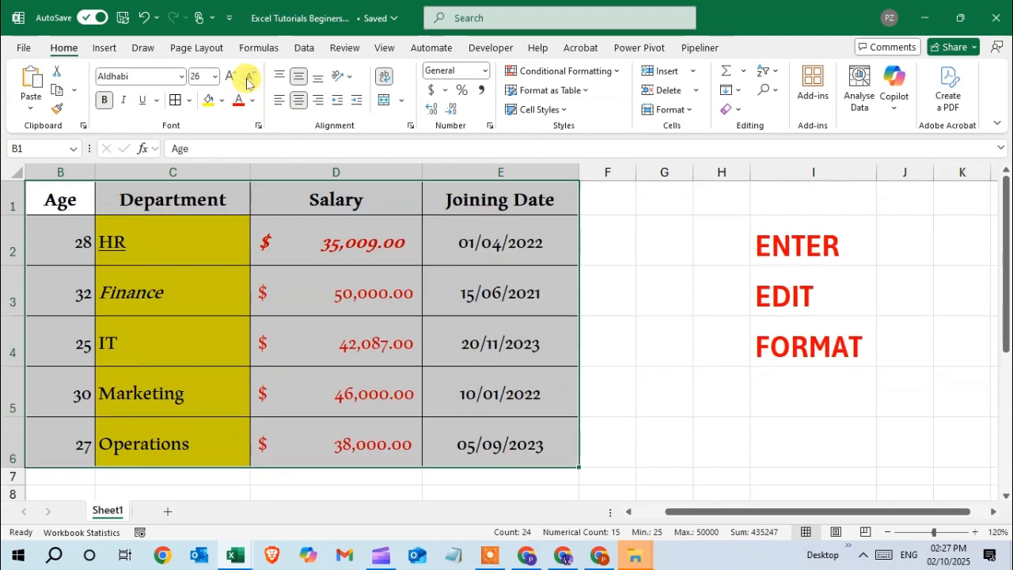
{"action": "left_click", "coordinate": [249, 81]}
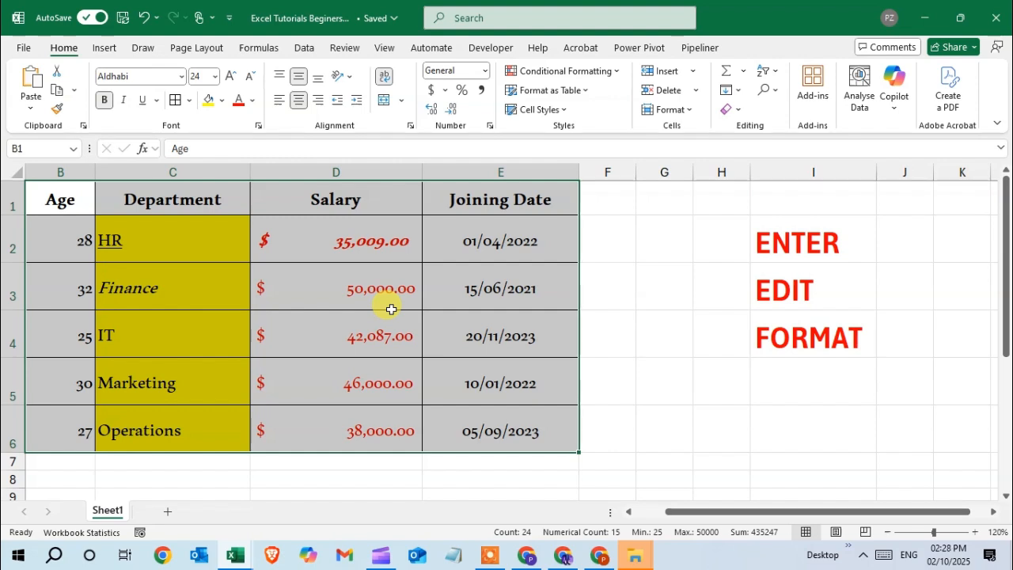
Remove the italic style from the HR salary value in cell D2
{"action": "left_click", "coordinate": [350, 252]}
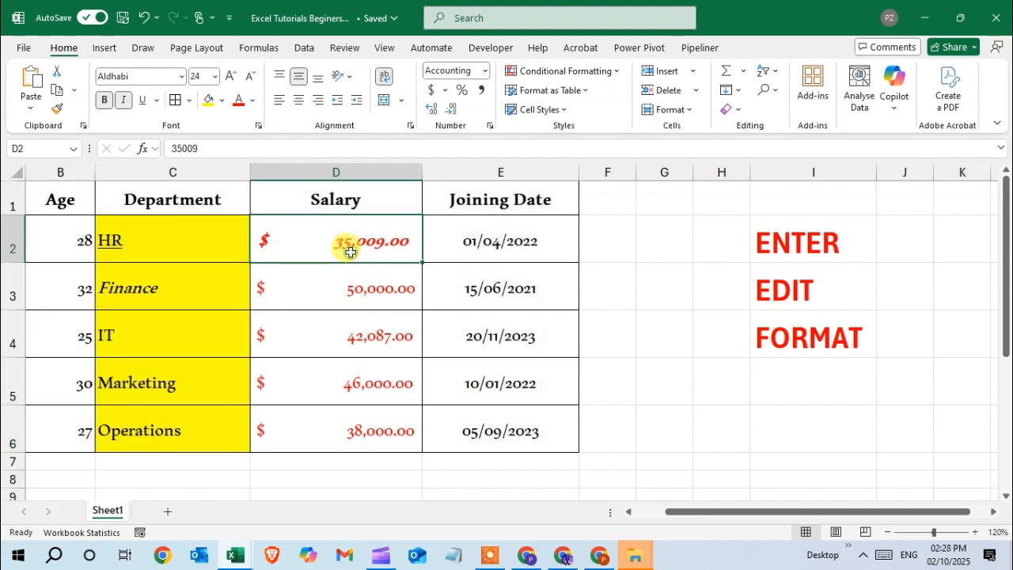
{"action": "left_click", "coordinate": [126, 101]}
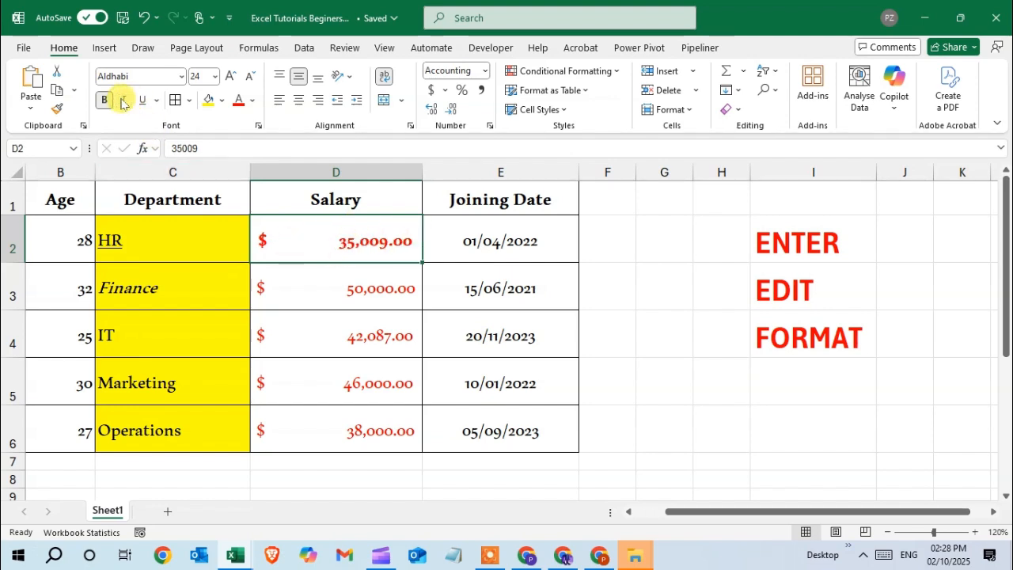
AutoFit the widths of the Salary, Joining Date and Department columns to their contents
{"action": "double_click", "coordinate": [423, 169]}
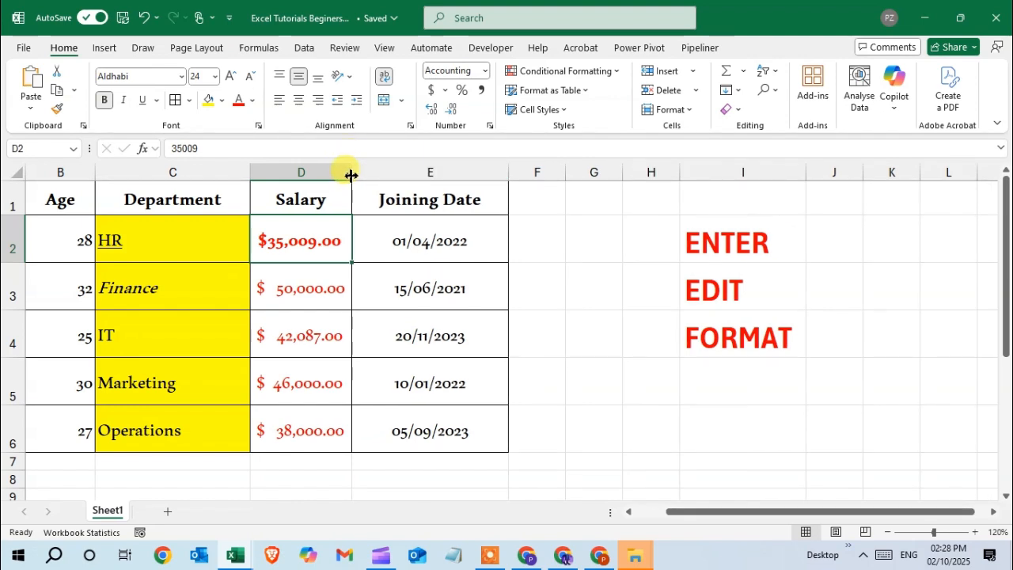
{"action": "double_click", "coordinate": [509, 172]}
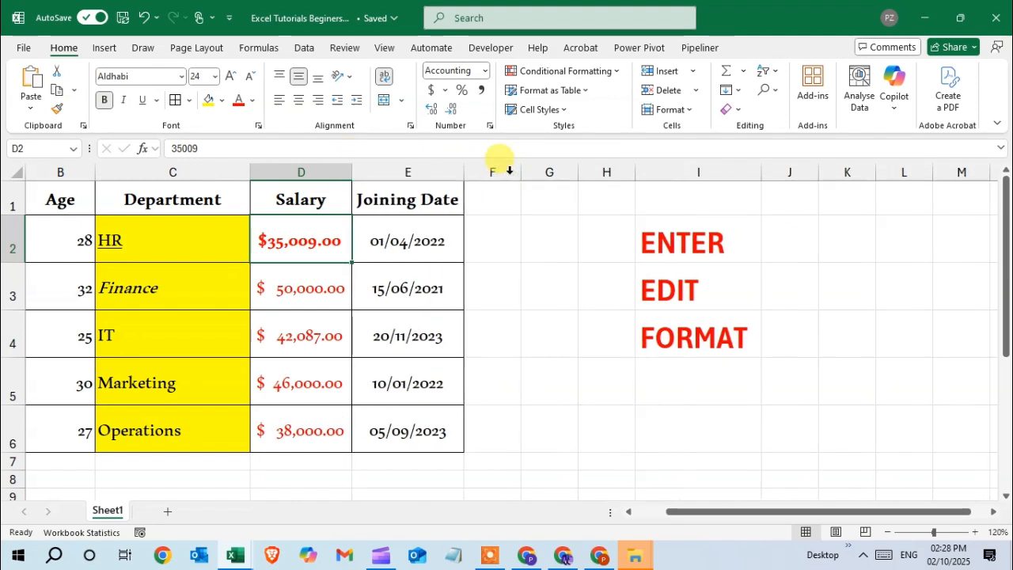
{"action": "double_click", "coordinate": [250, 167]}
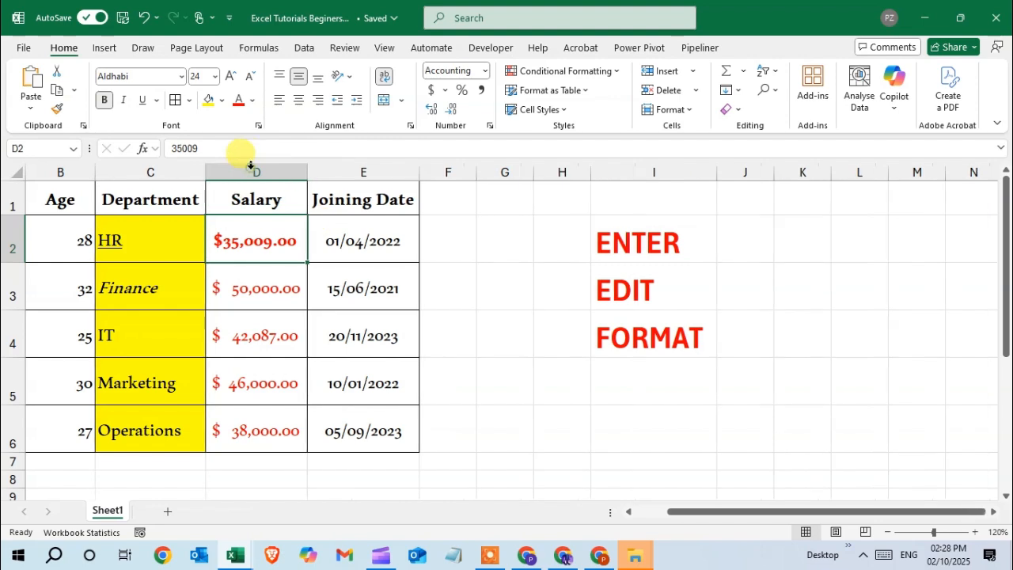